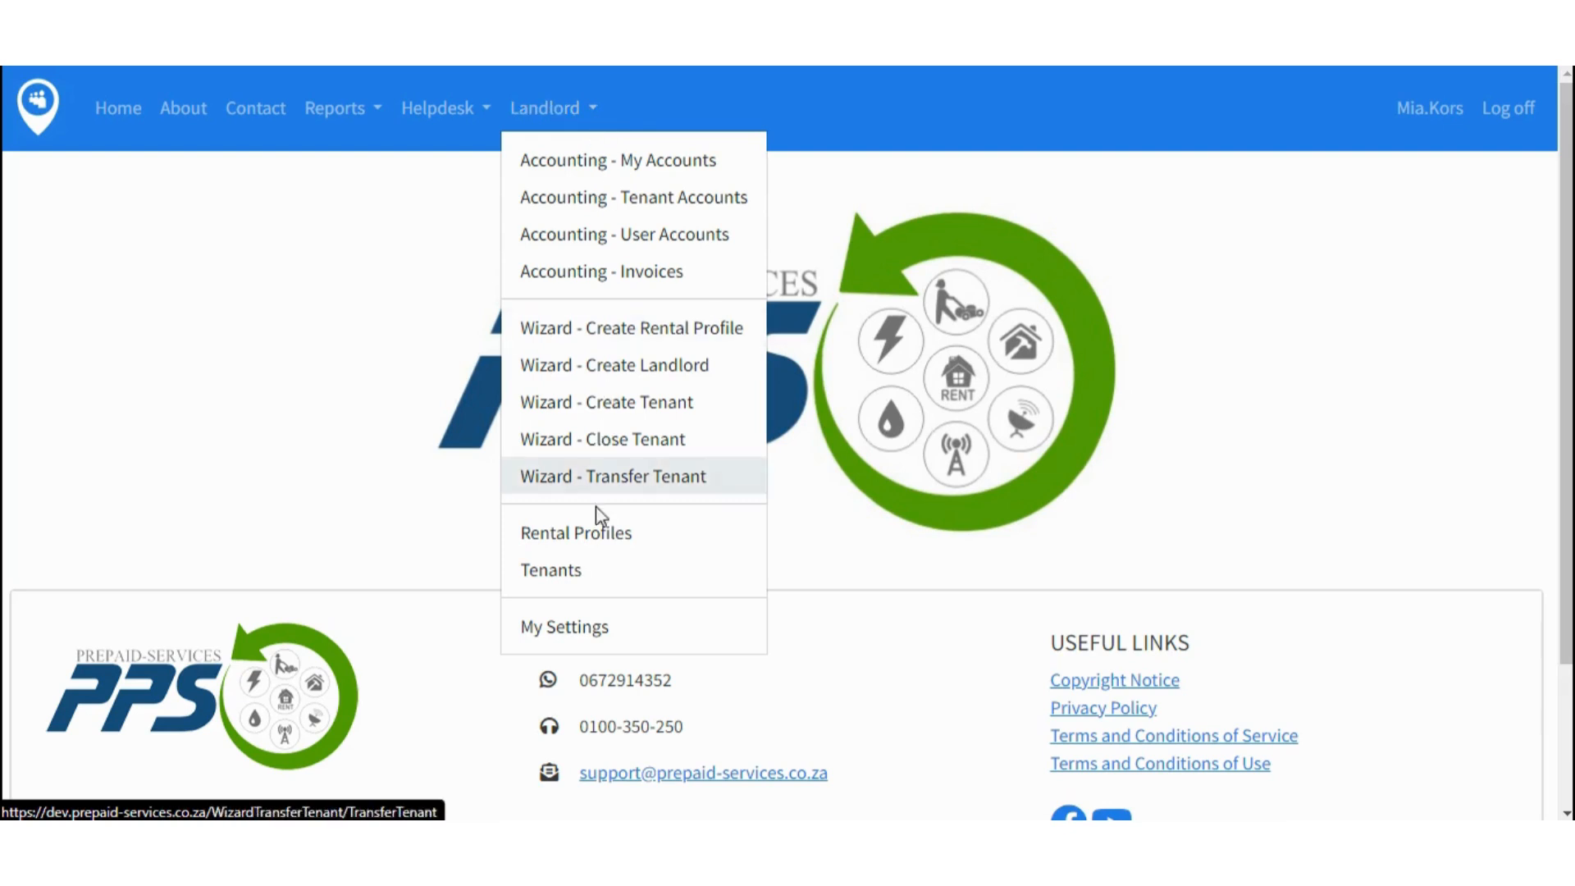
# - Open the landlord's Rental Profiles list, which shows Dollar House
pyautogui.click(601, 541)
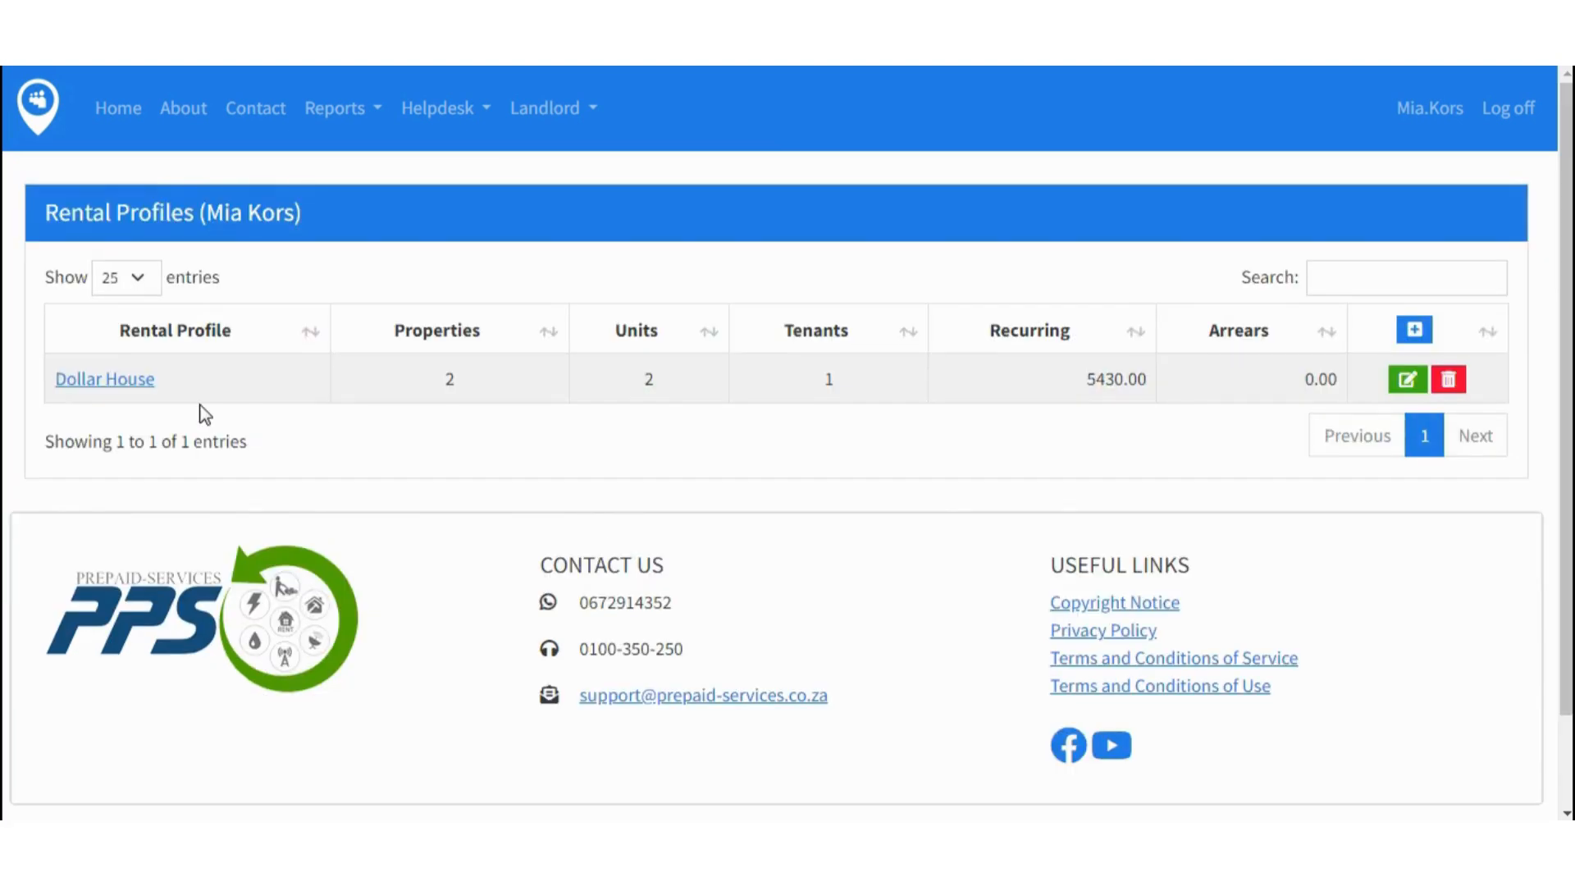
# - Drill into Dollar House, then Dollar House A, and open Dollar House A Unit 1 for editing
pyautogui.click(123, 379)
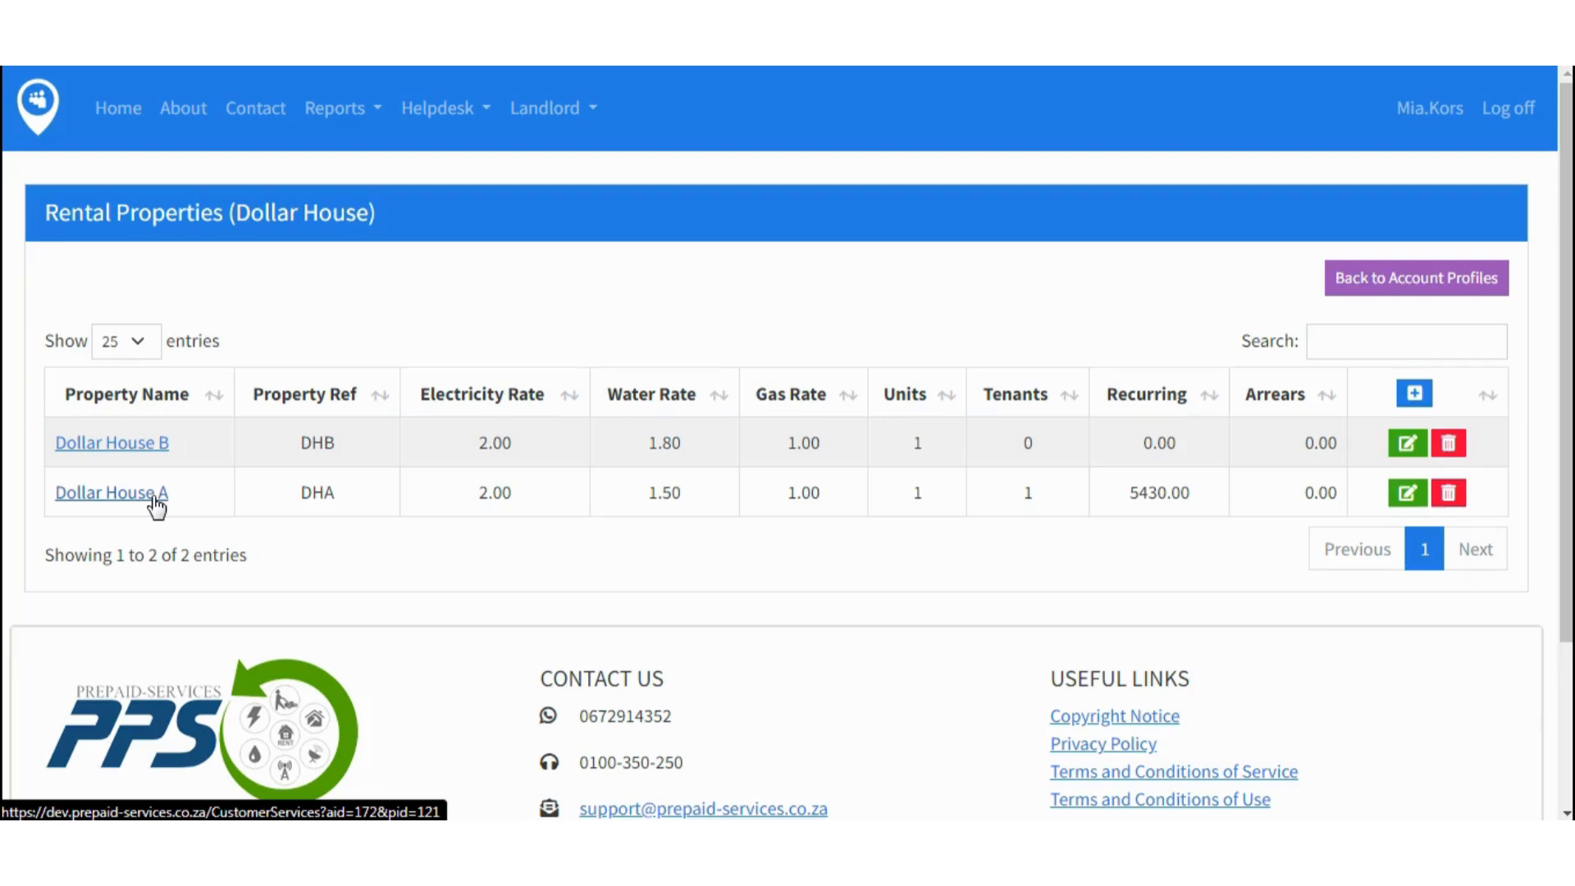
pyautogui.click(156, 495)
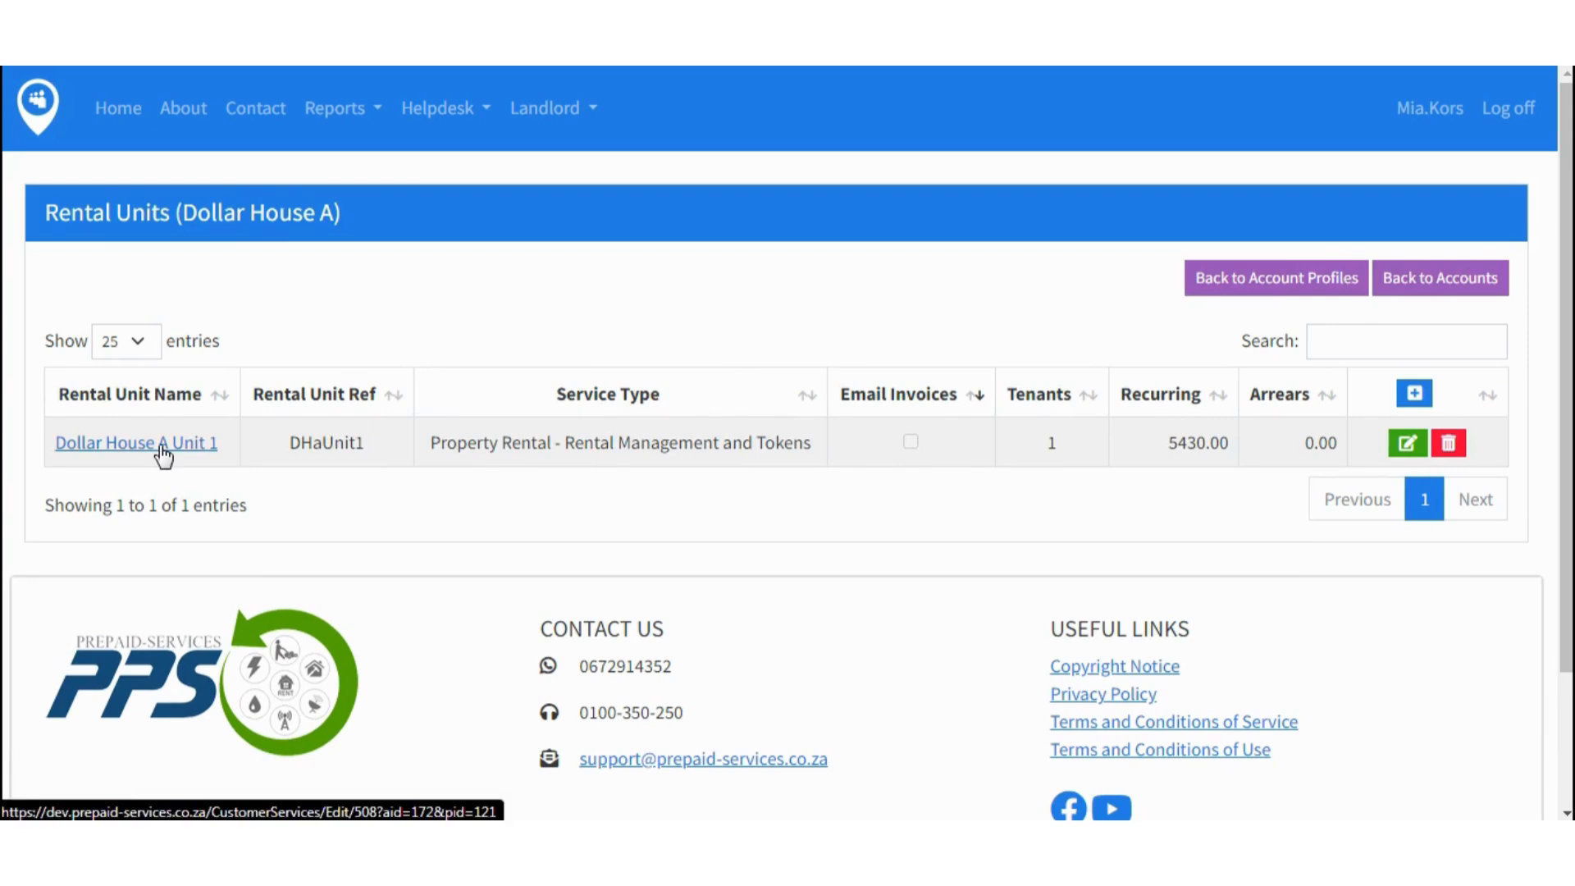
pyautogui.click(163, 447)
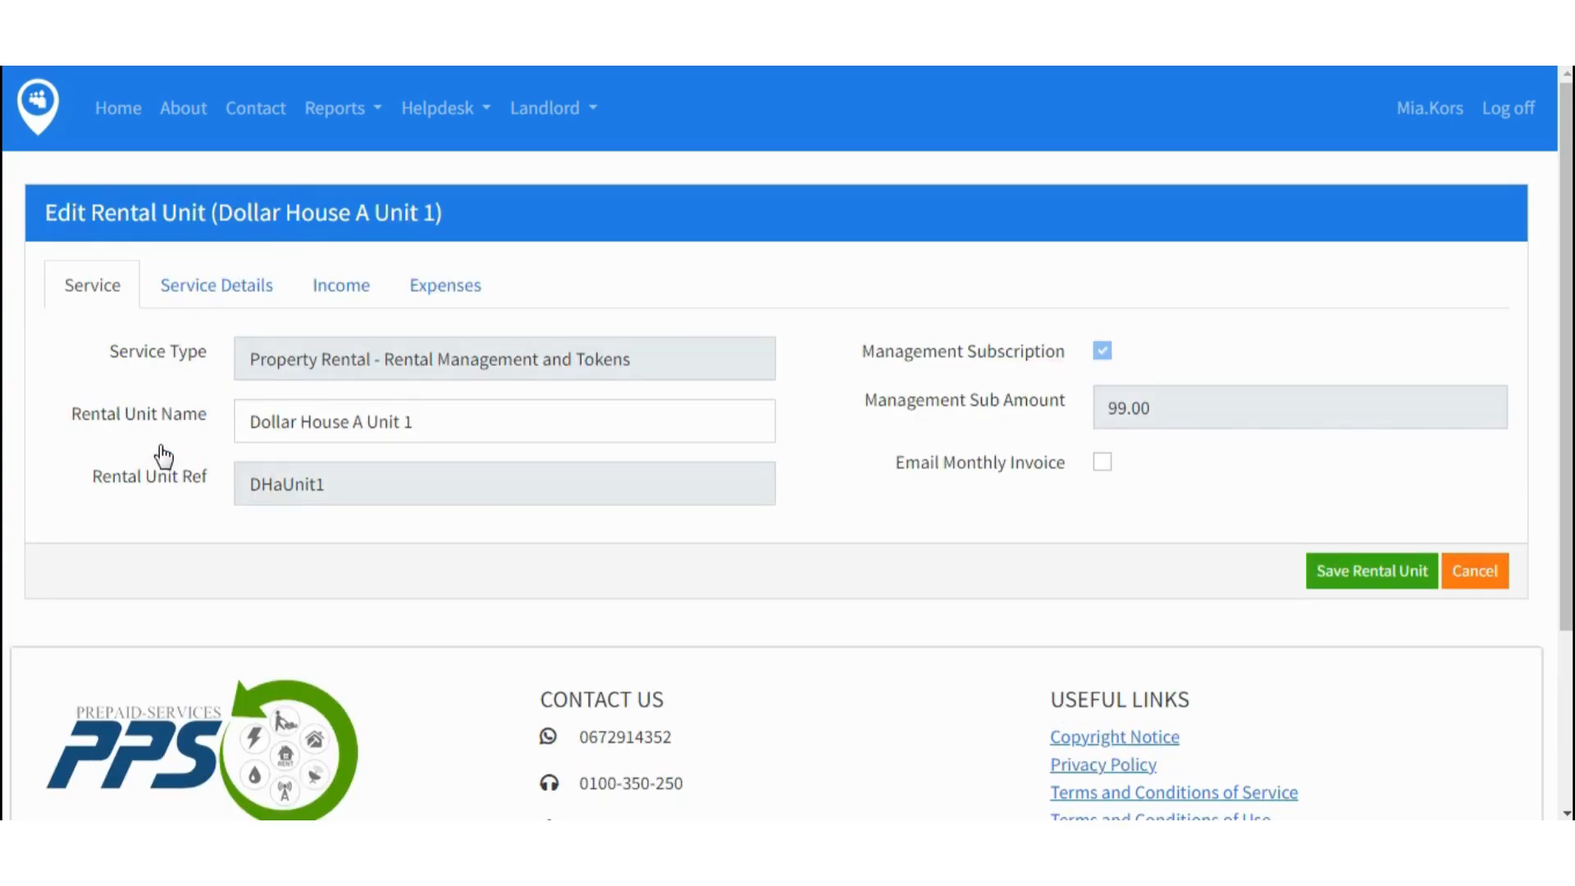
# - Show the income entries of Dollar House A Unit 1
pyautogui.click(359, 305)
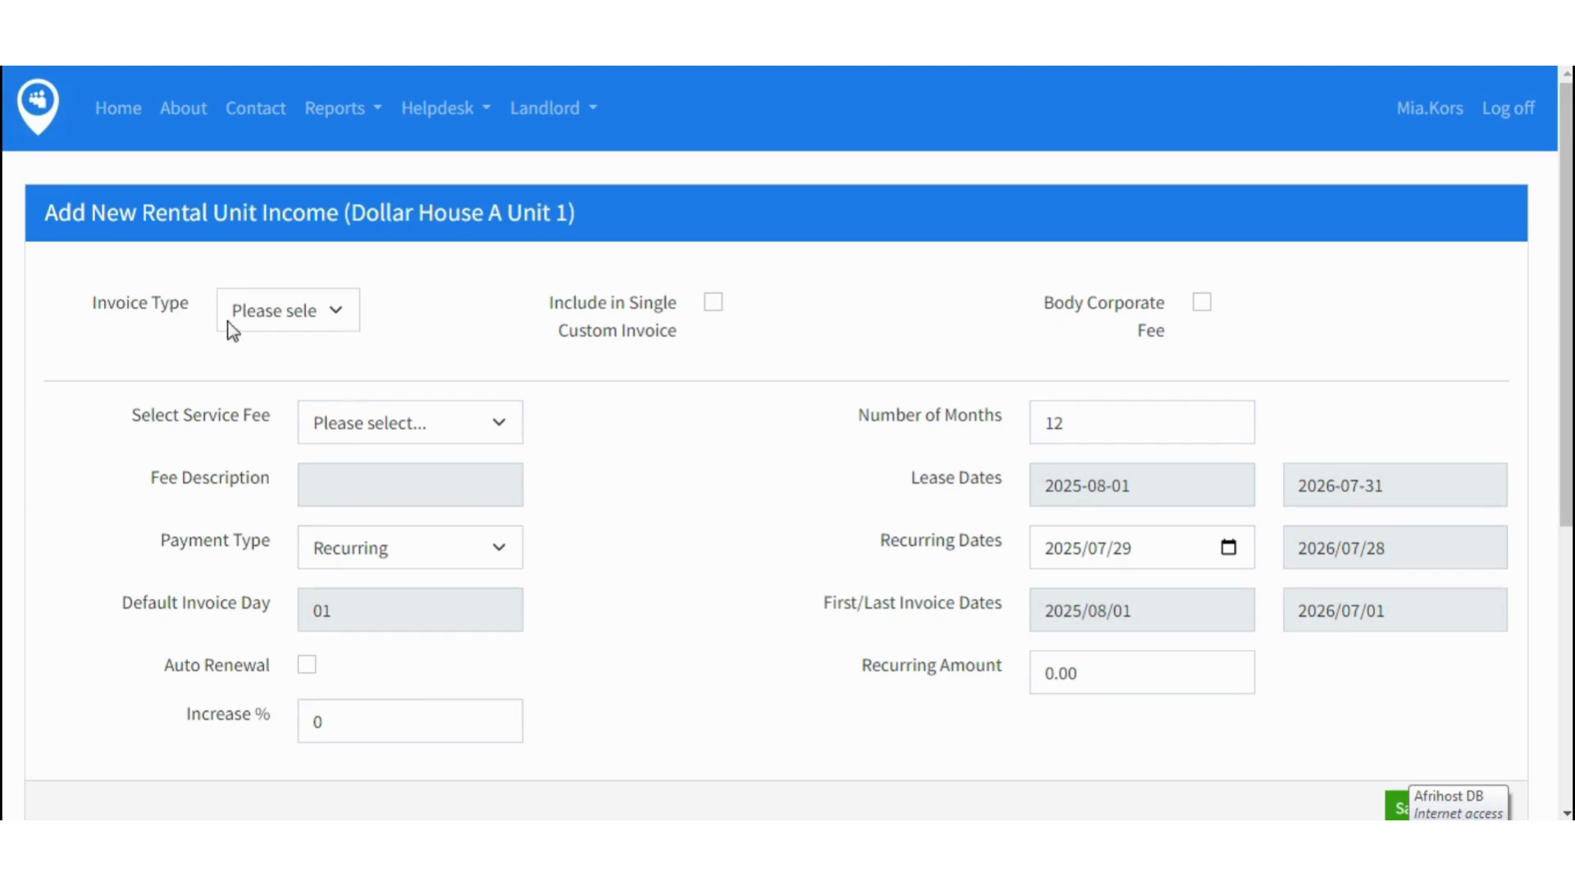
# - Set the income's invoice type to Rent, service fee Monthly Rent, payment type Recurring
pyautogui.click(336, 317)
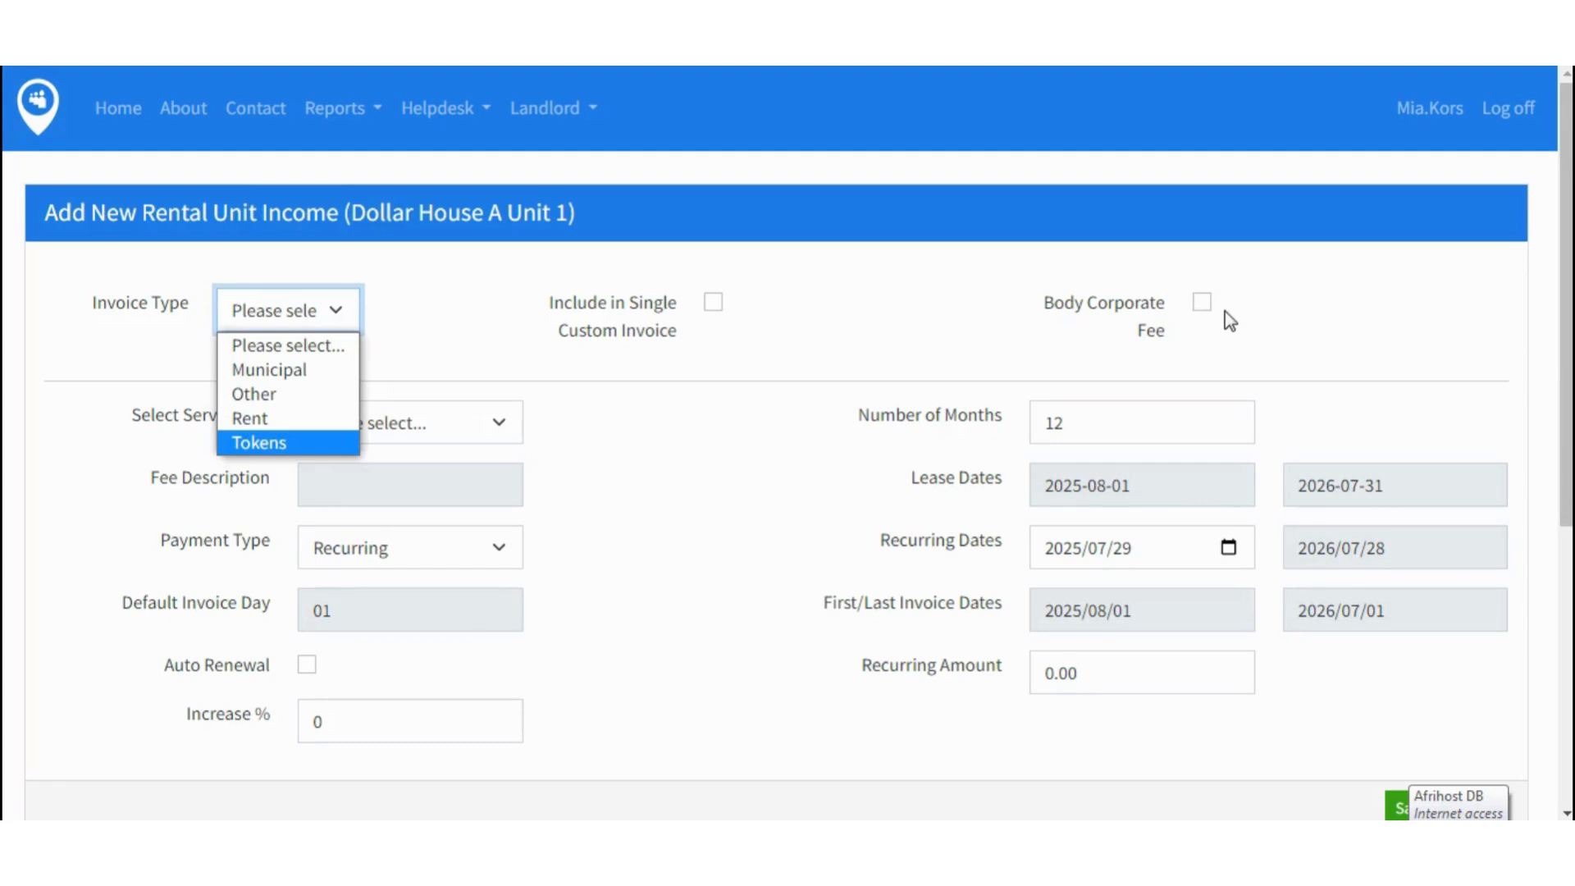
pyautogui.click(266, 423)
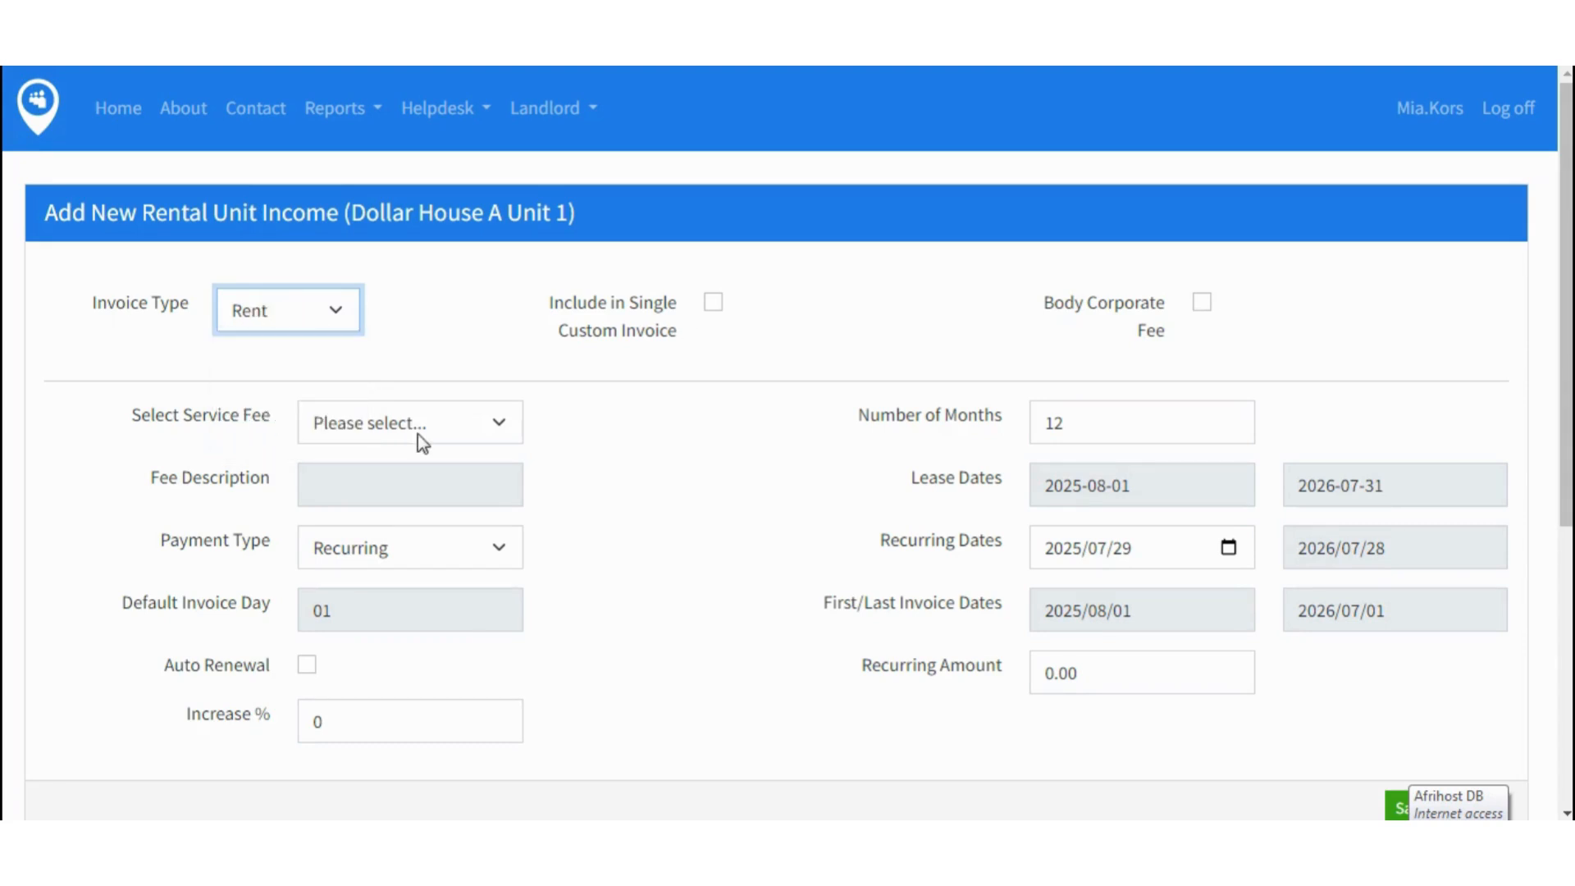
pyautogui.click(501, 427)
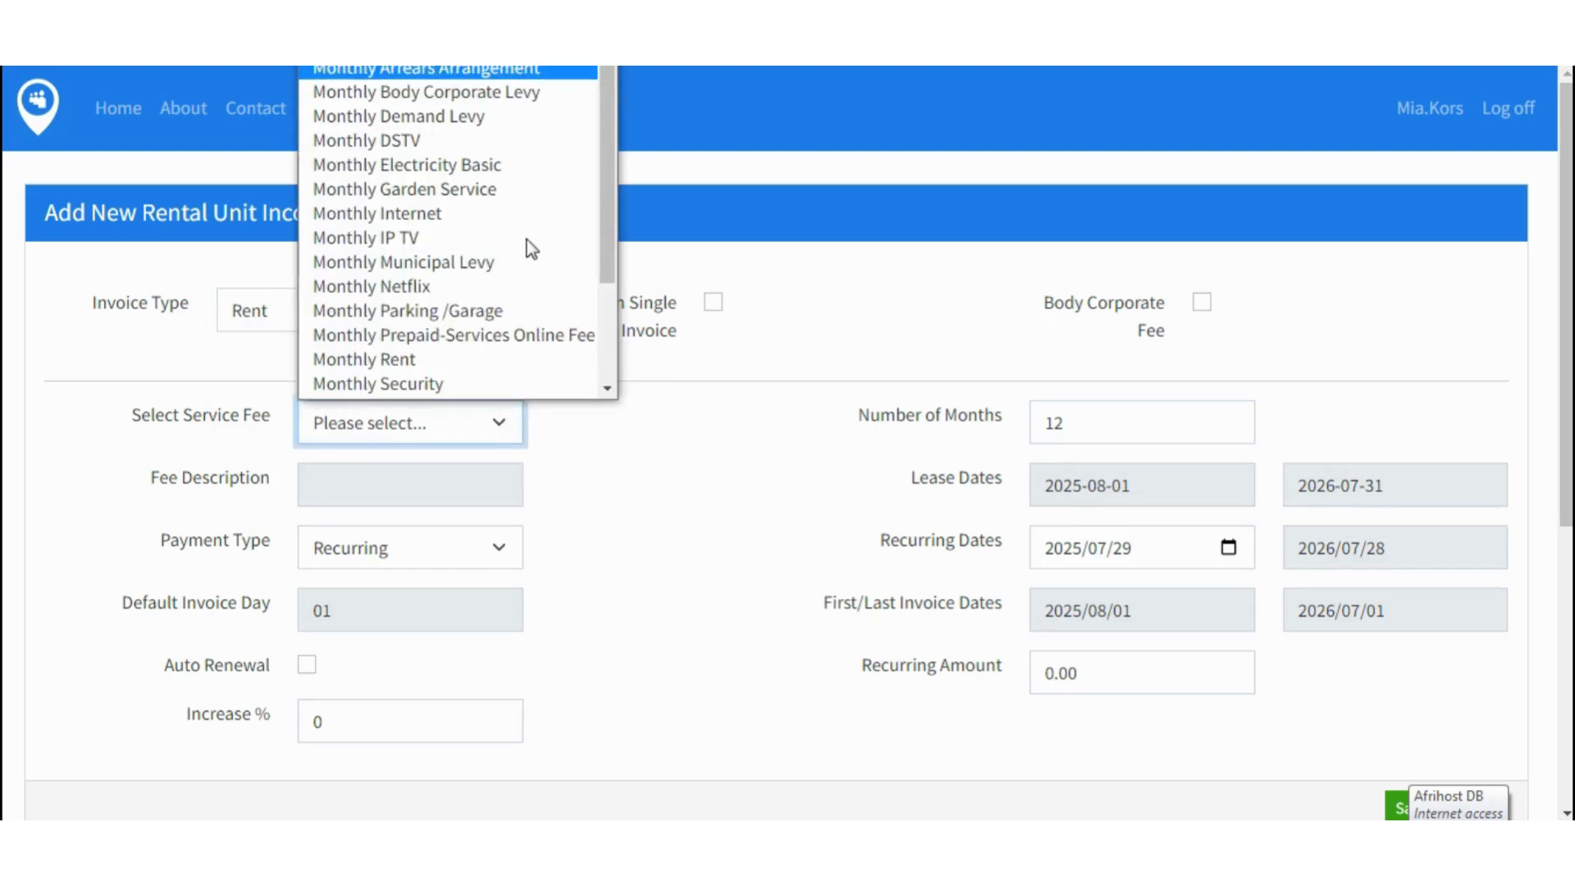
pyautogui.click(433, 362)
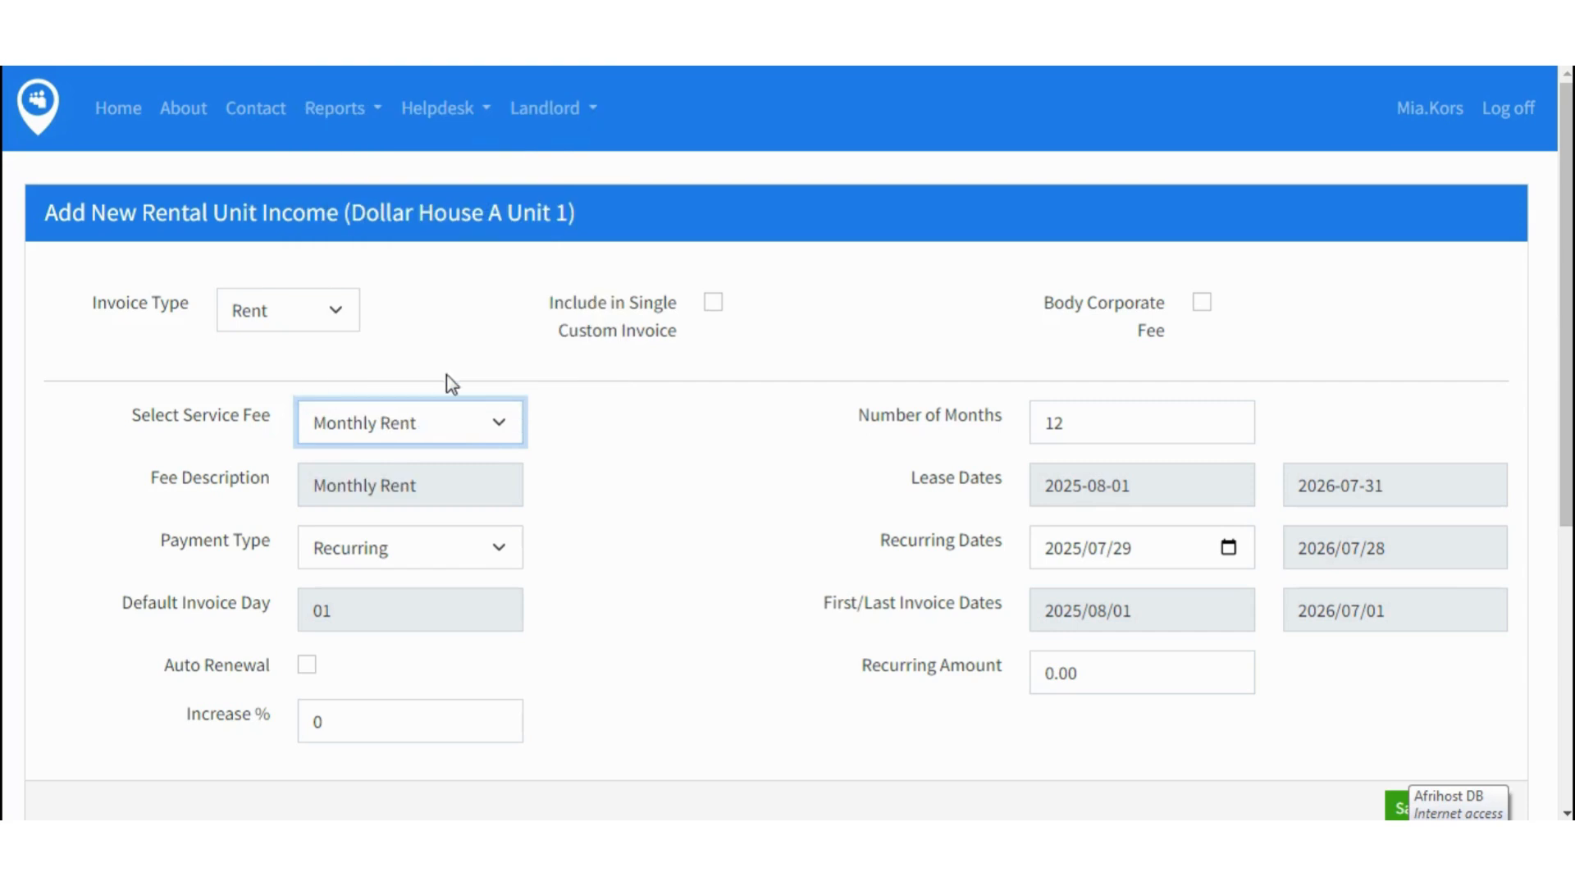
pyautogui.click(502, 556)
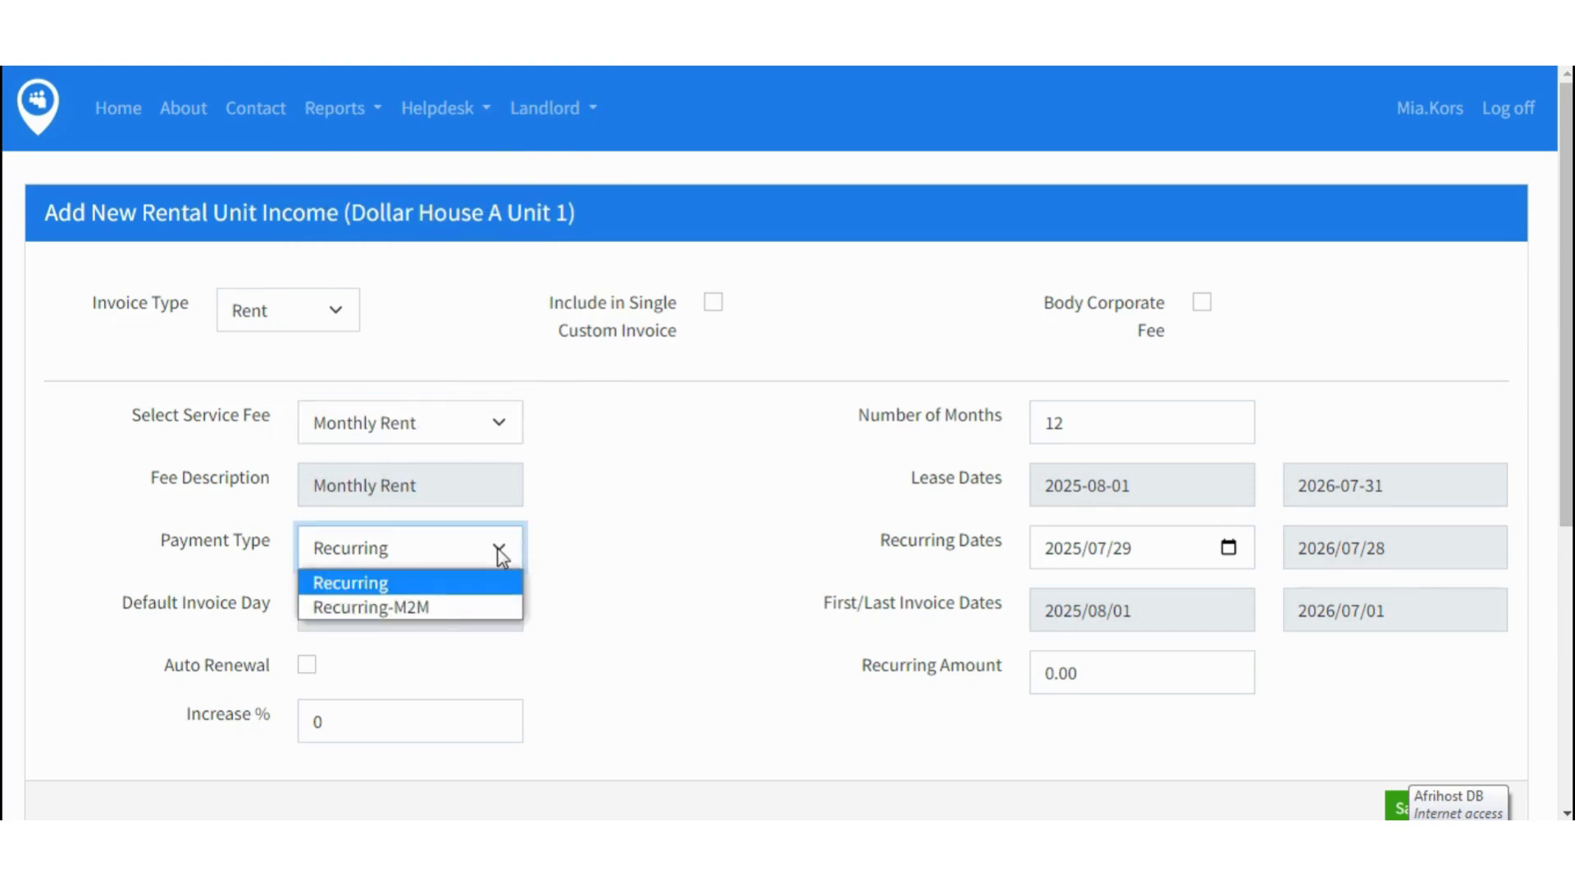
pyautogui.click(502, 556)
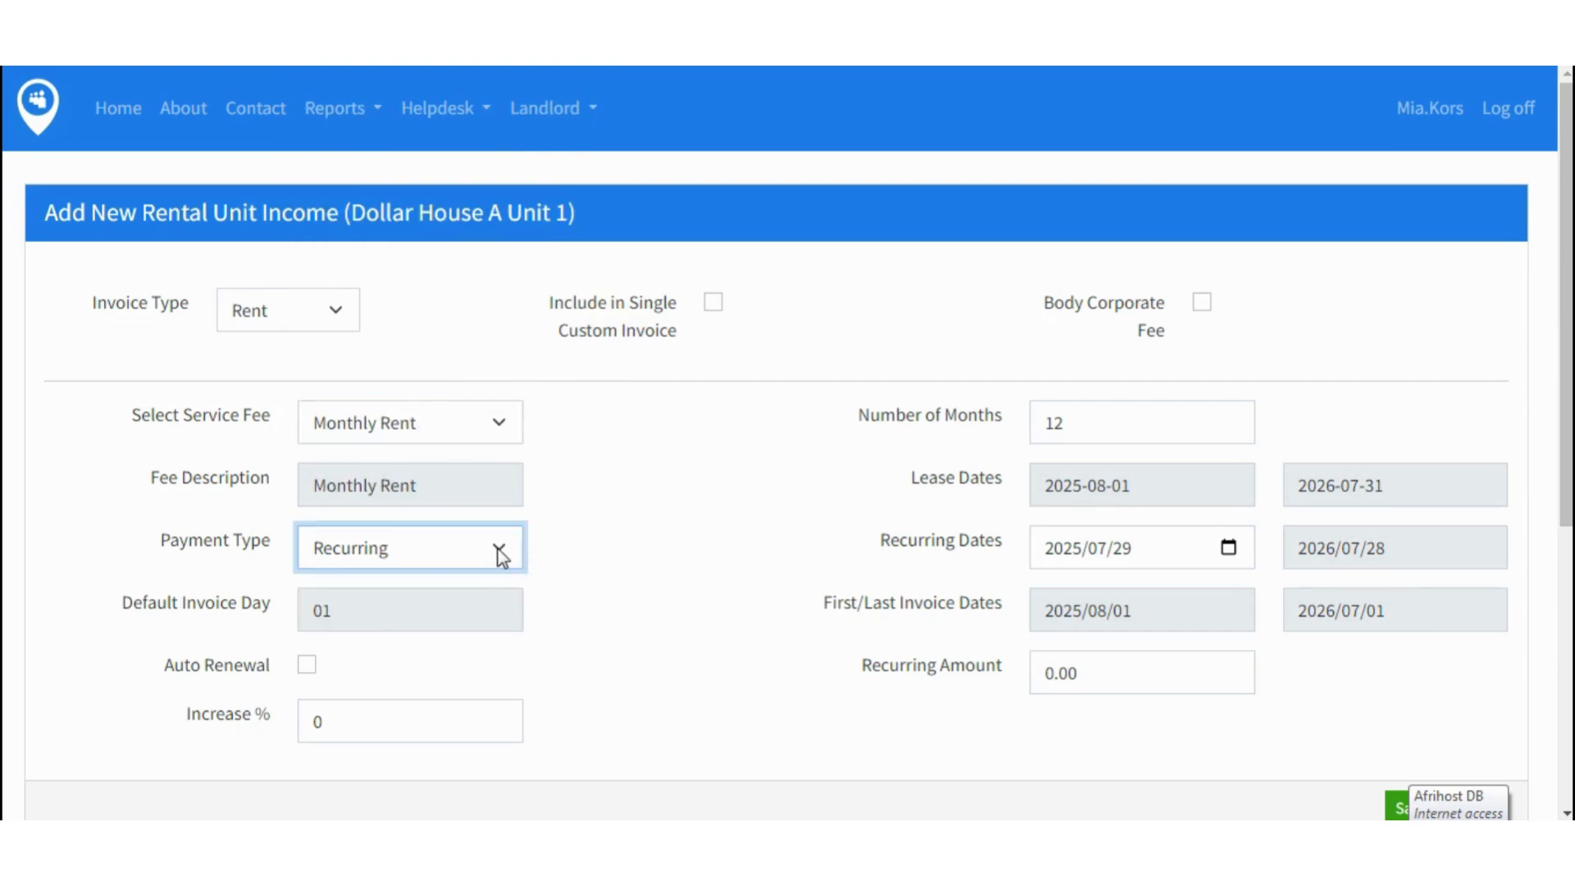
pyautogui.click(605, 593)
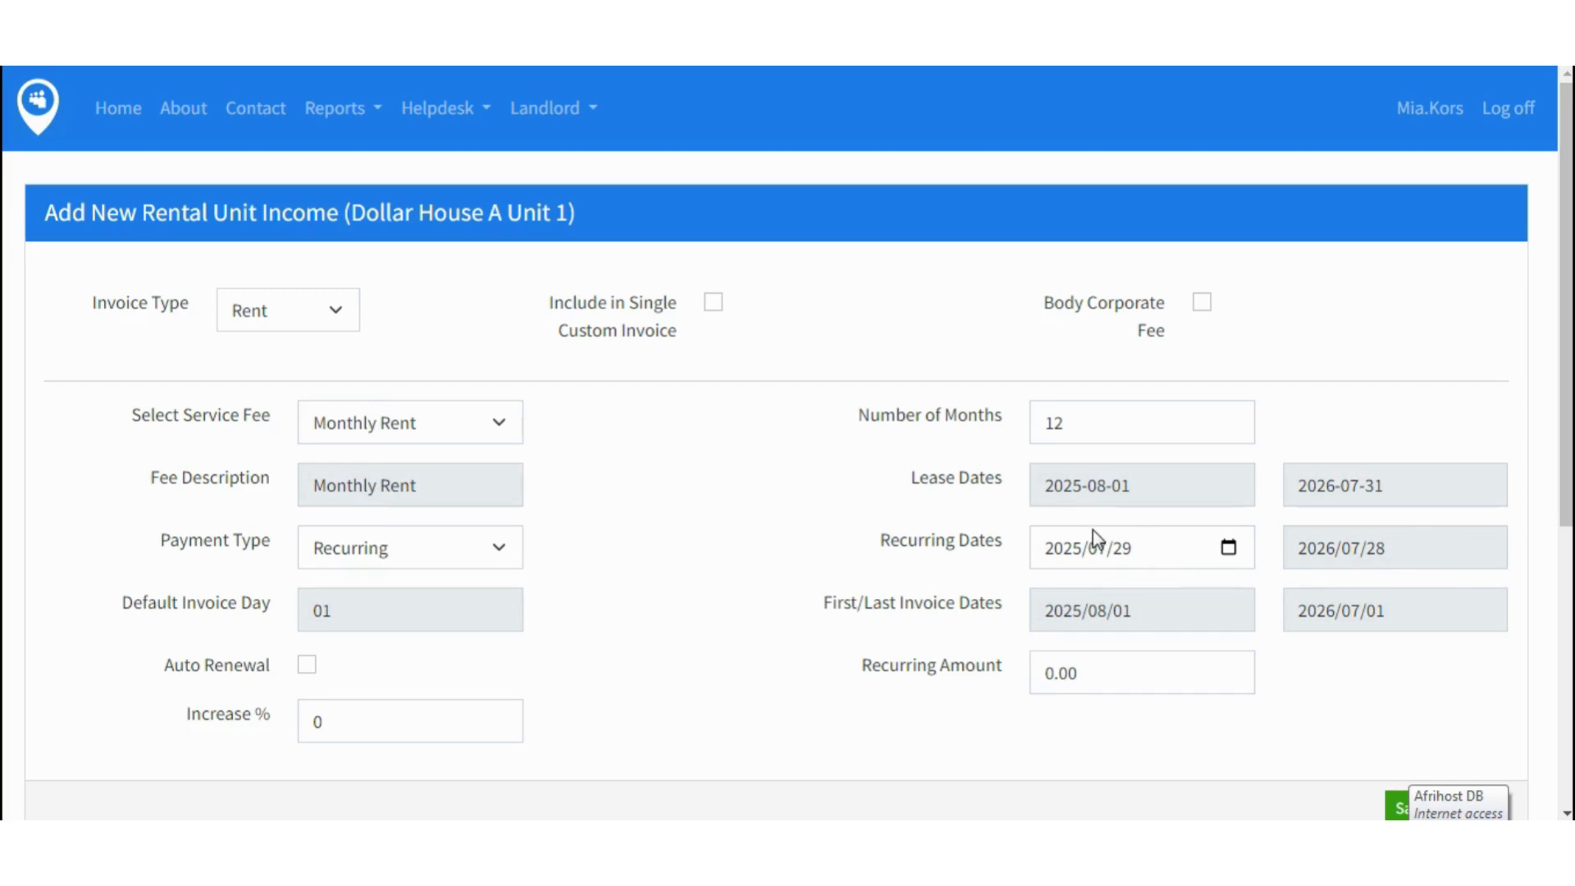
# - Start the recurring dates on 2025/08/01 with a 5000.00 amount and save the entry
pyautogui.click(1228, 549)
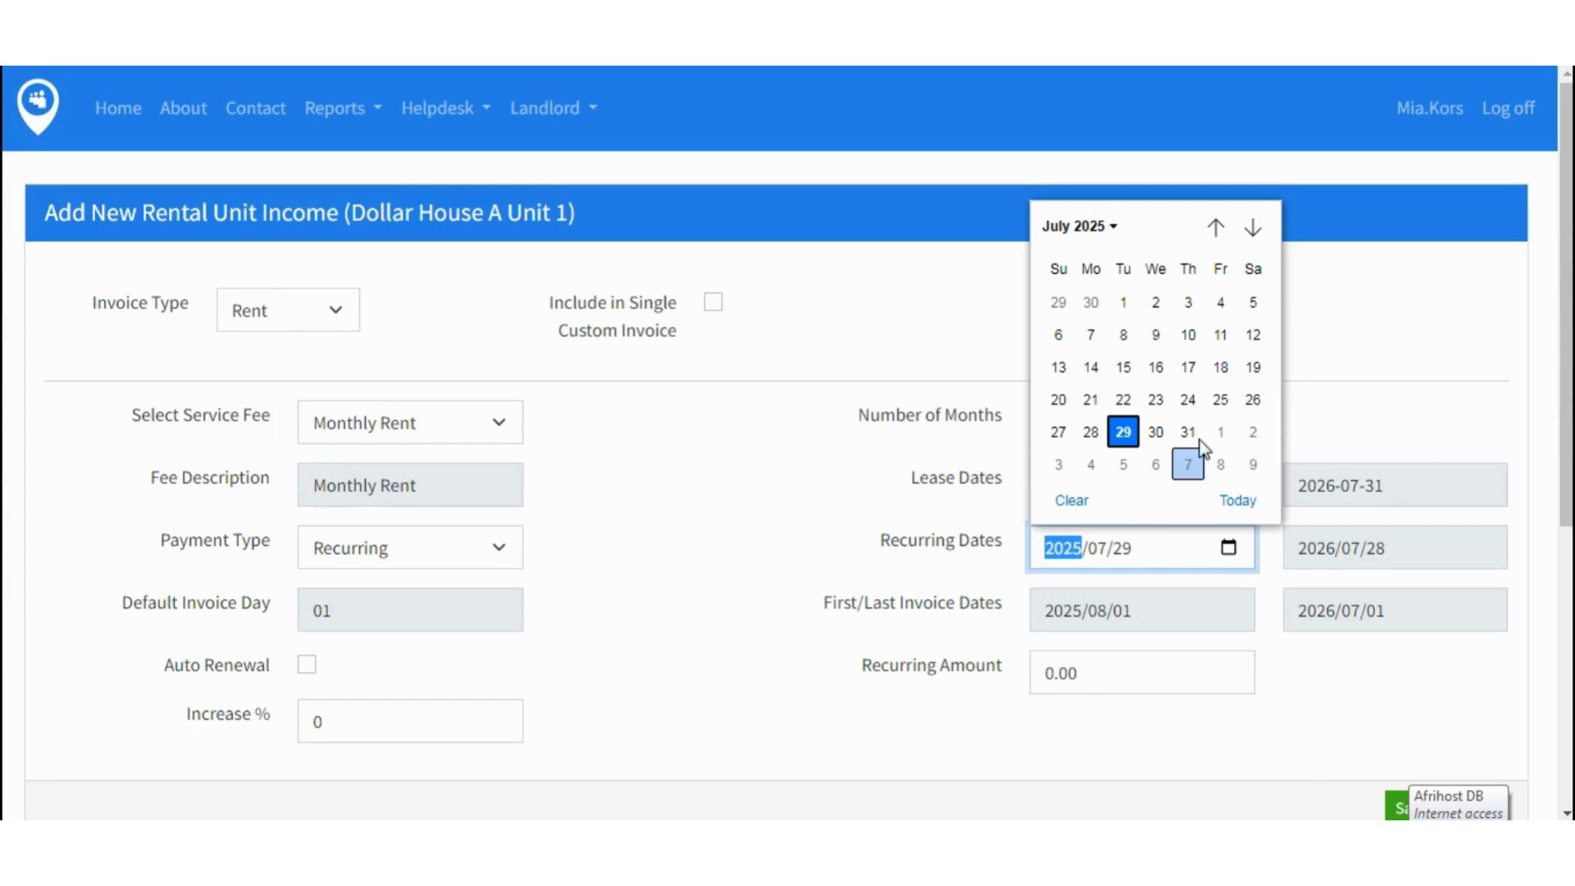
pyautogui.click(1219, 435)
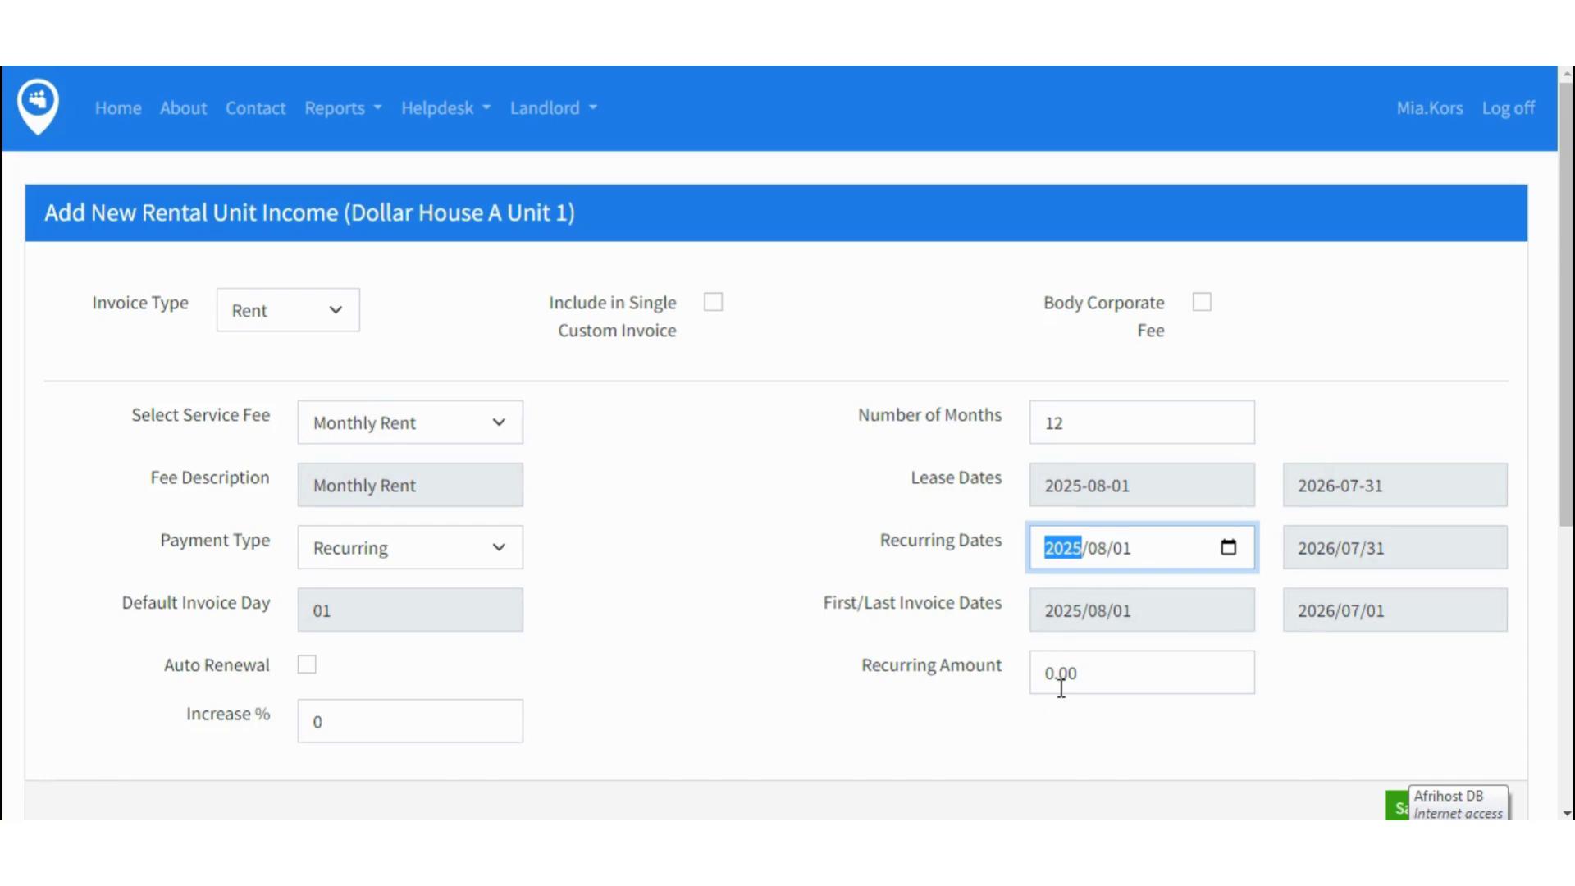
pyautogui.moveTo(1056, 675); pyautogui.dragTo(1049, 674)
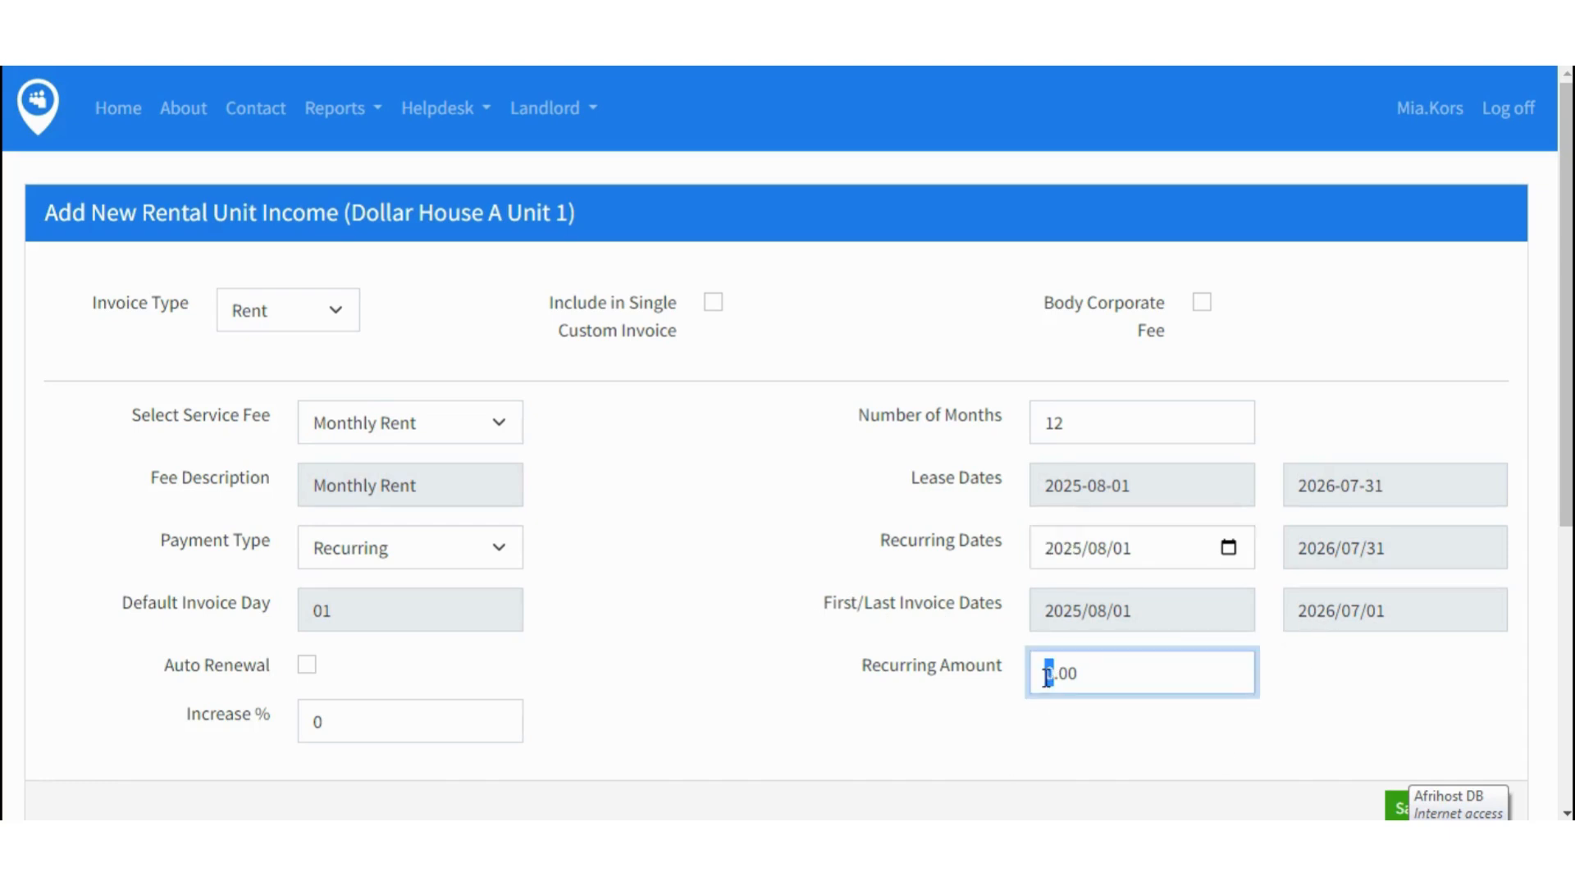
pyautogui.write('5000')
pyautogui.click(1400, 729)
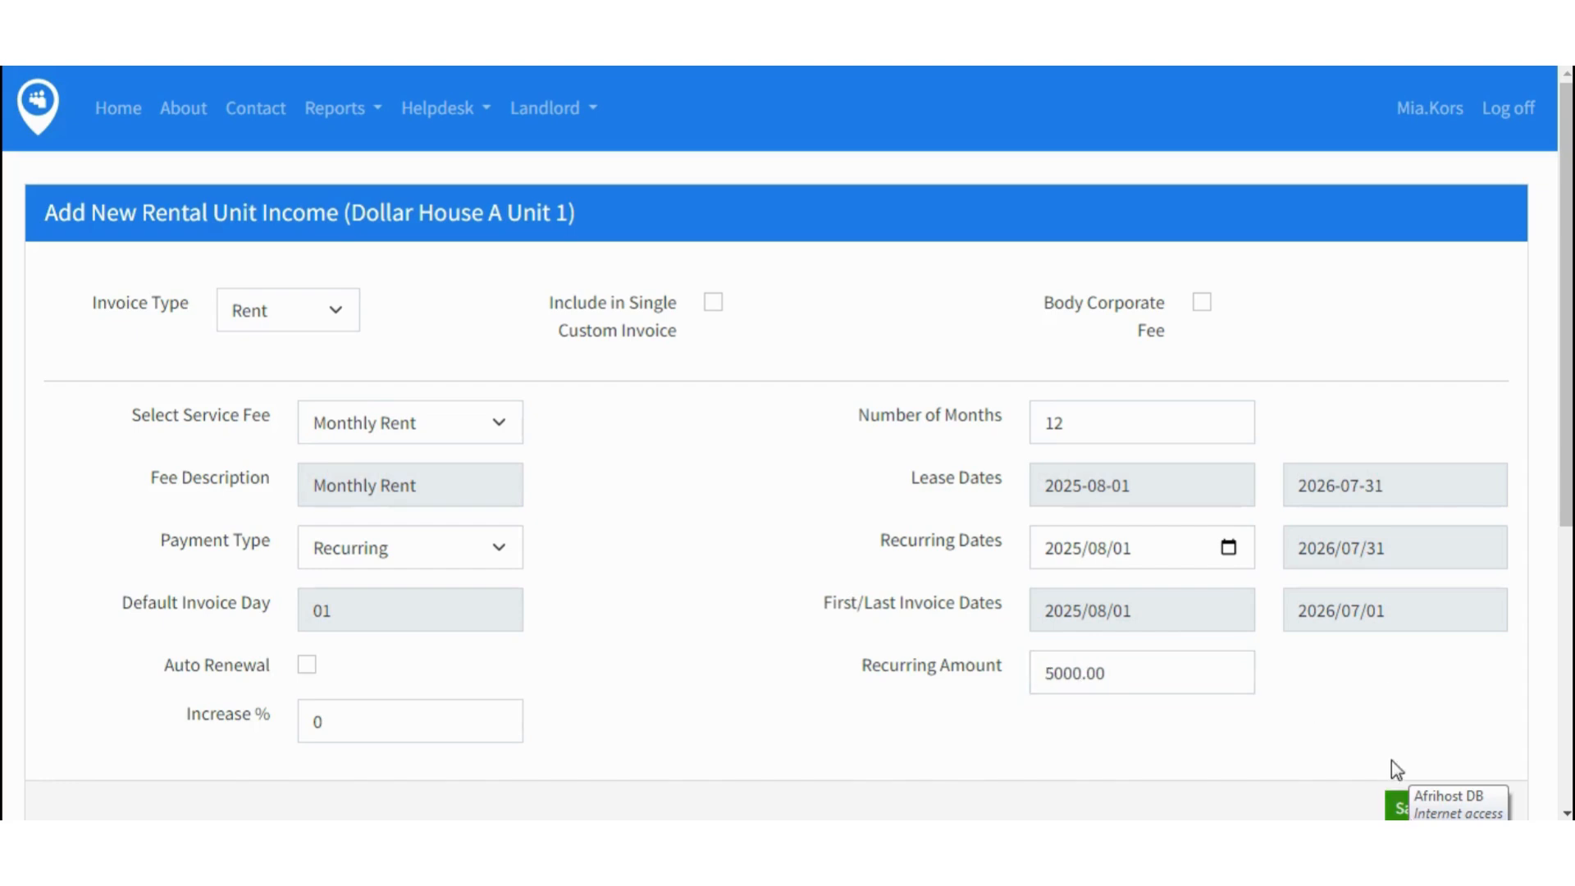
pyautogui.scroll(-2, 1392, 760)
pyautogui.scroll(-1, 1386, 693)
pyautogui.click(1410, 584)
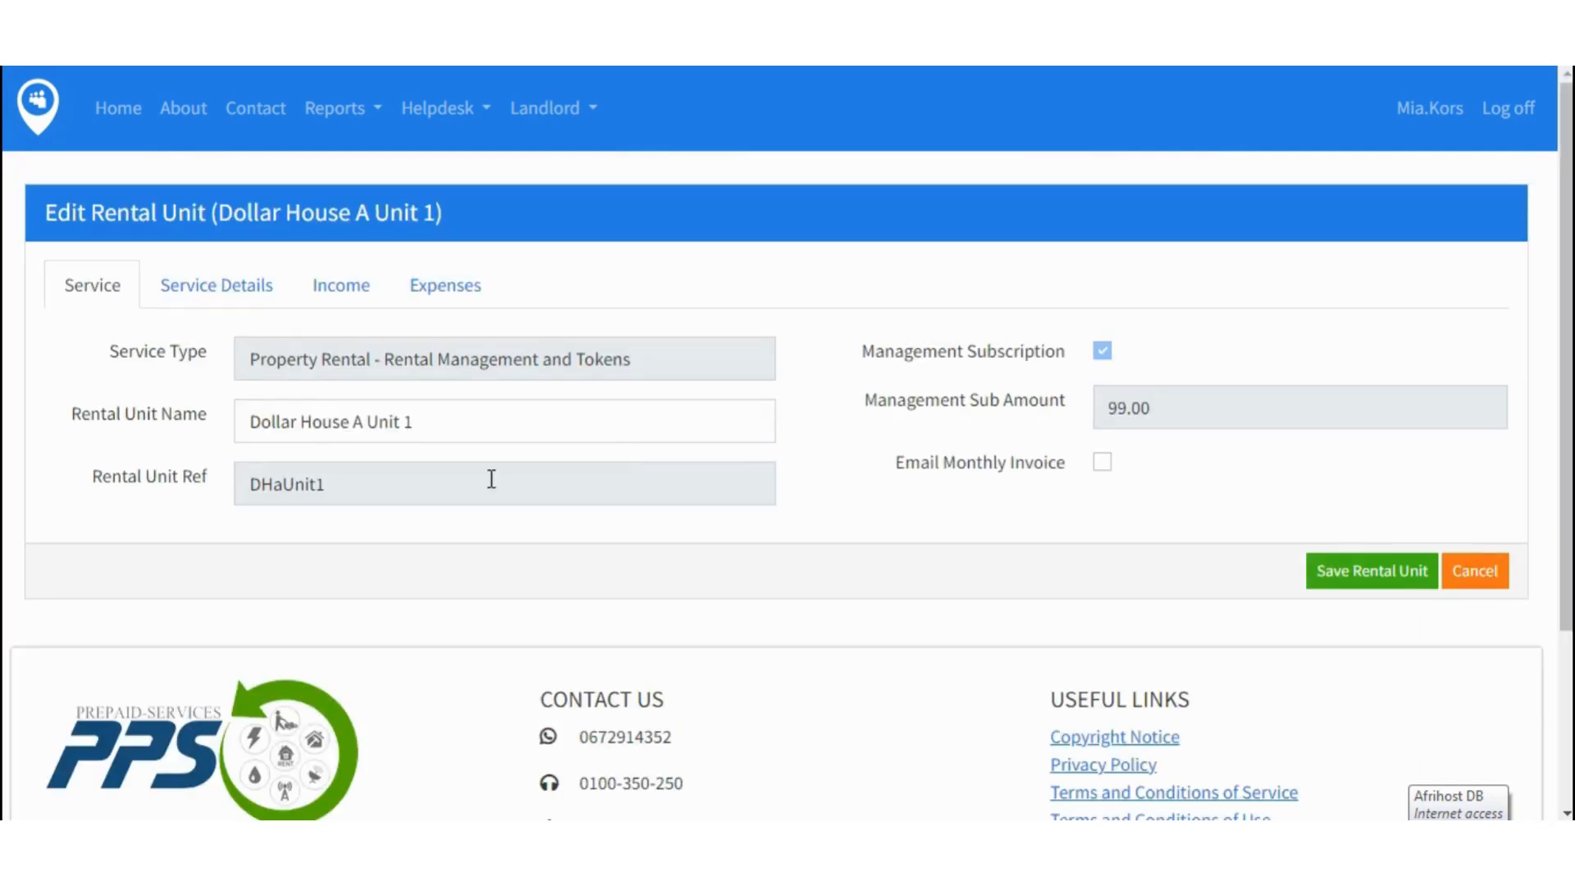
# - Check Monthly Rent in the unit's income list and begin another new income entry
pyautogui.click(339, 293)
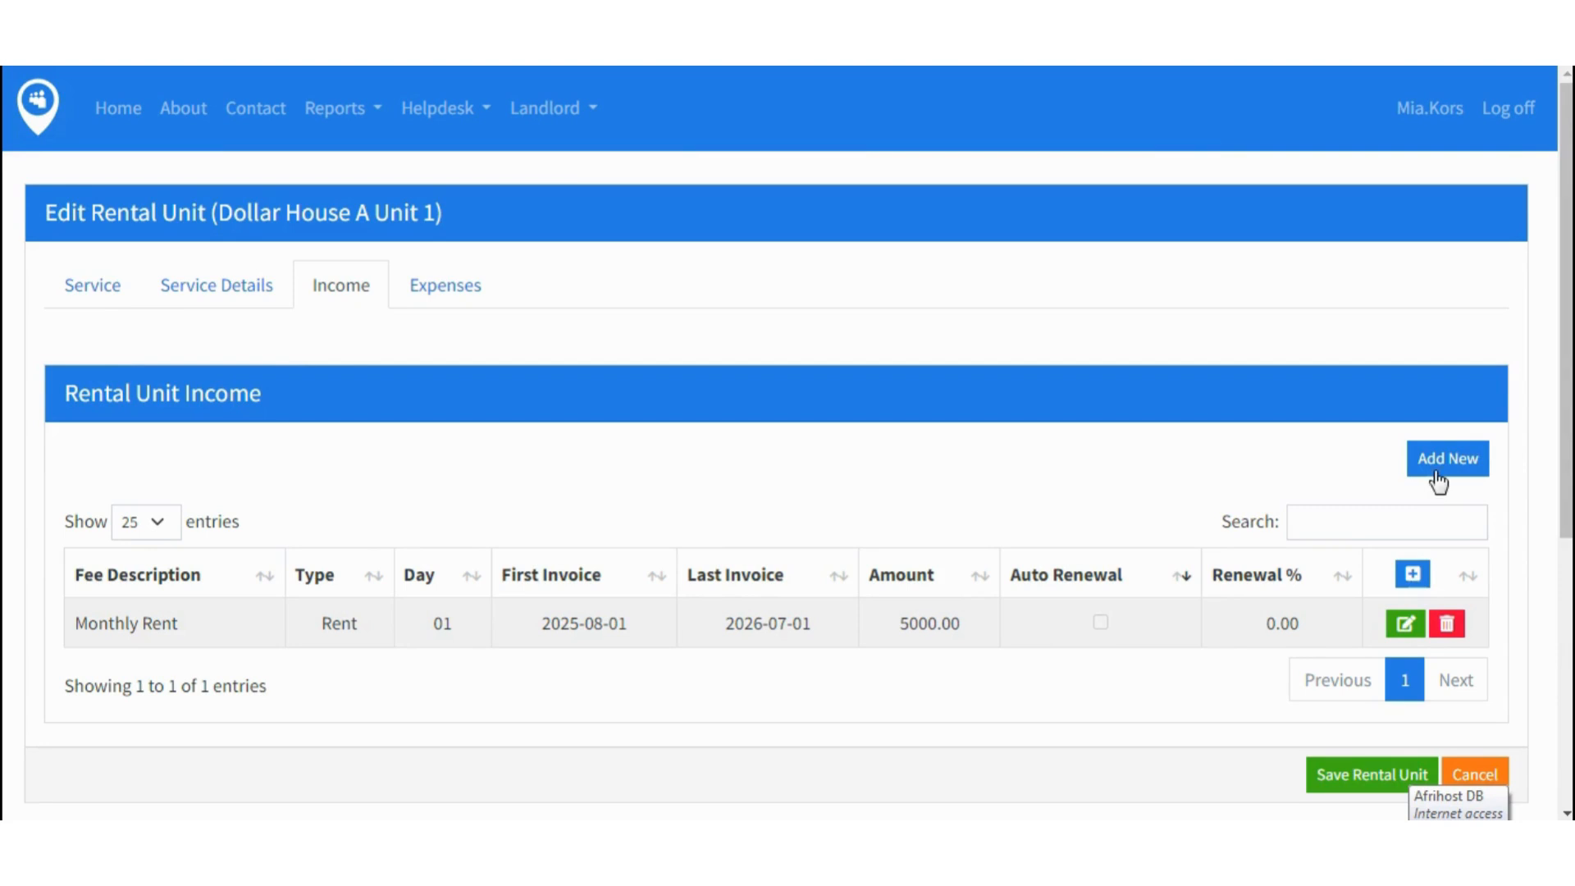
pyautogui.click(1439, 458)
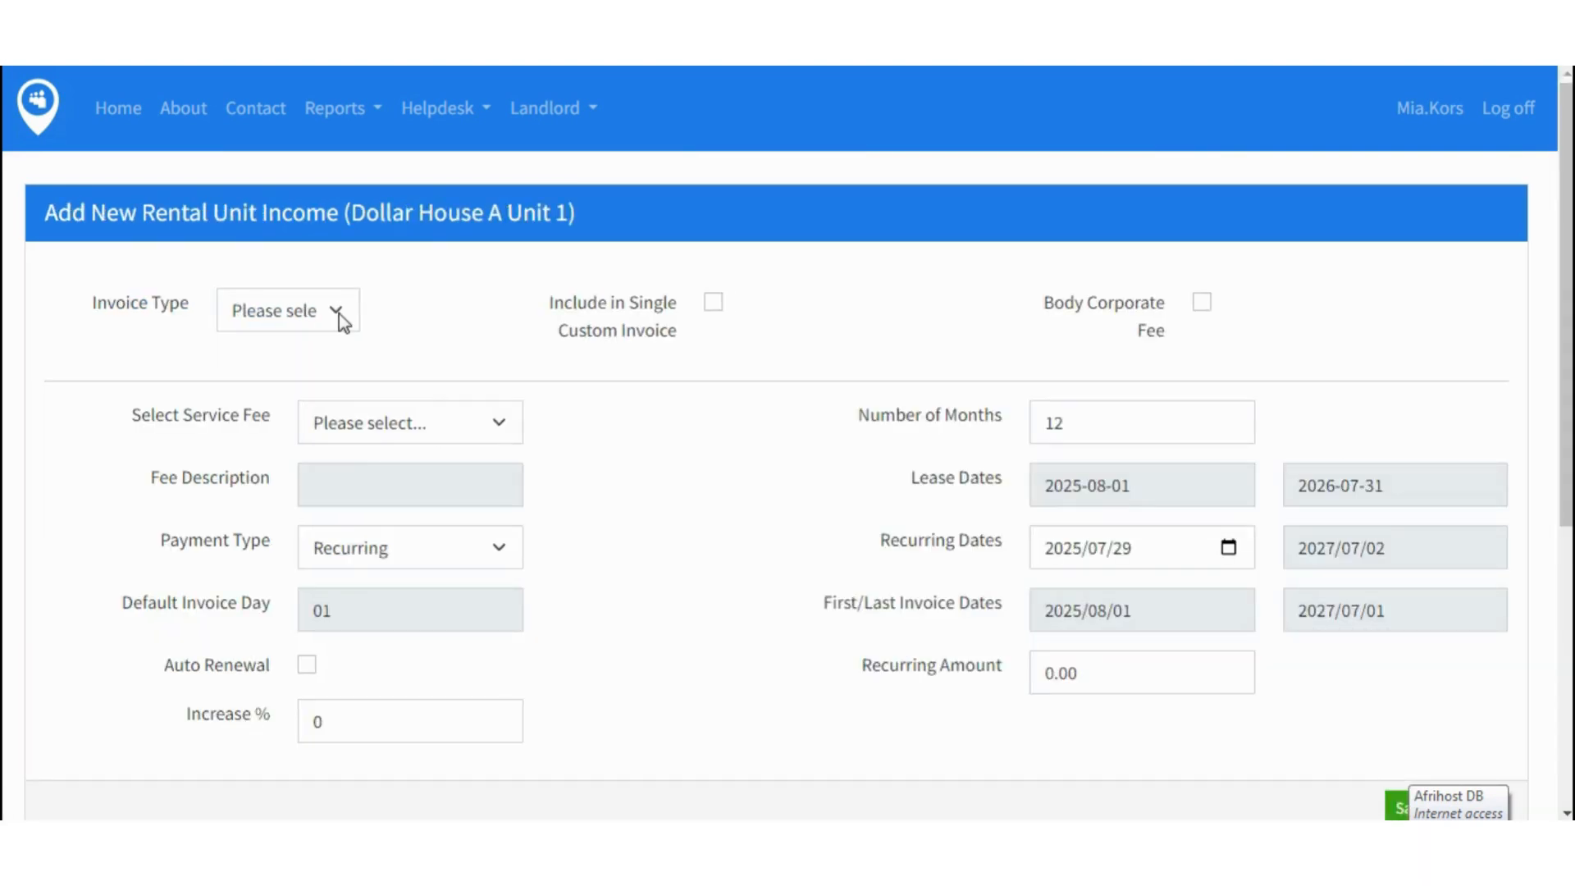
# - Set the new income's invoice type to Other with service fee Monthly DSTV
pyautogui.click(338, 312)
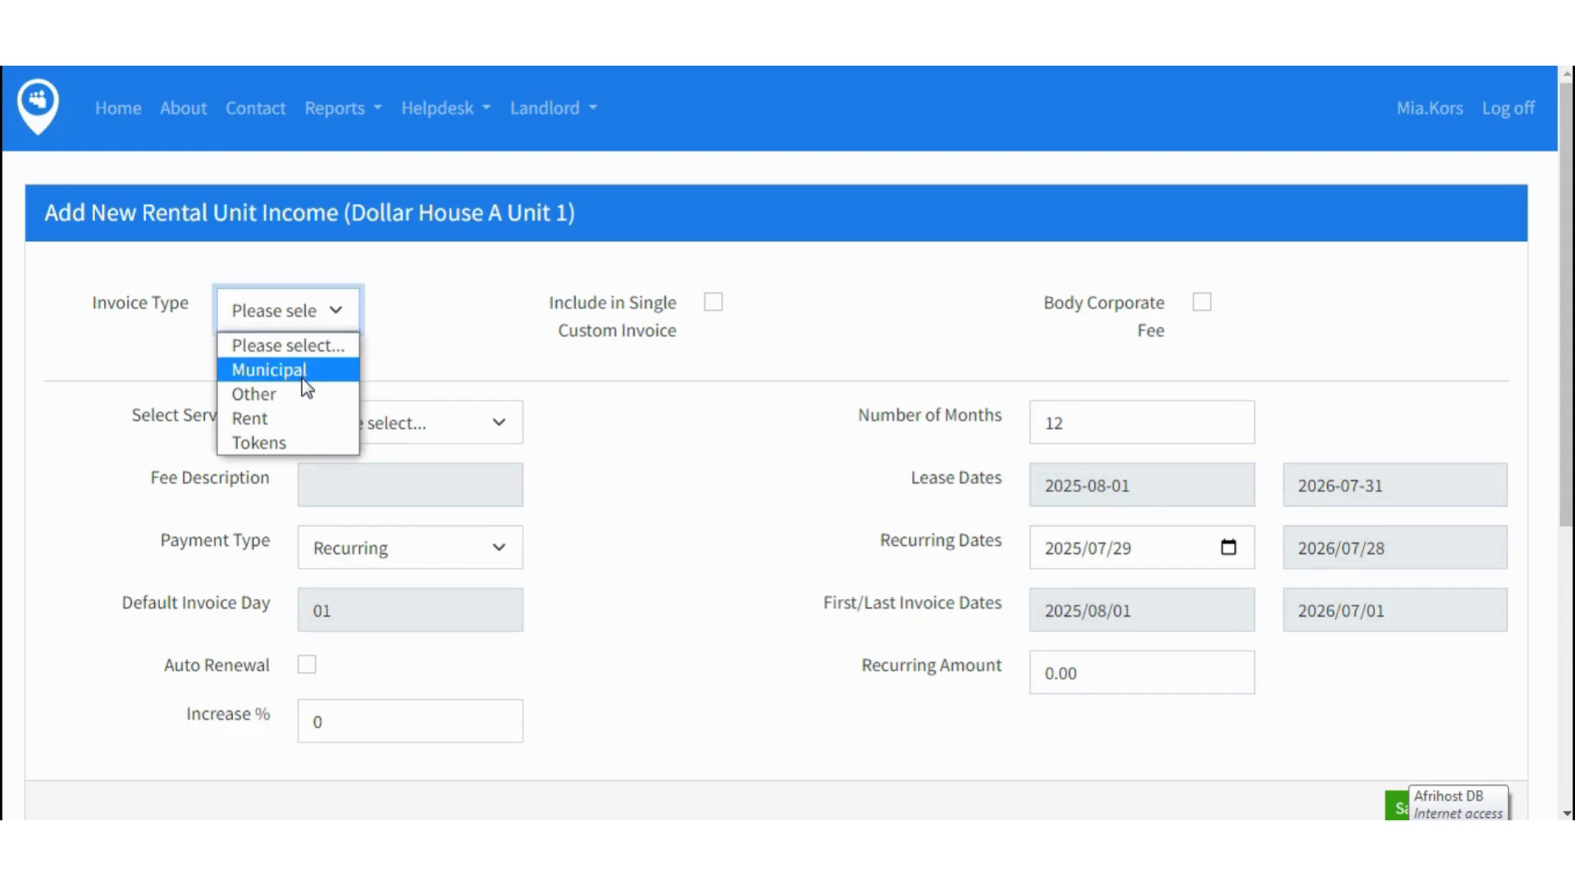
pyautogui.click(297, 396)
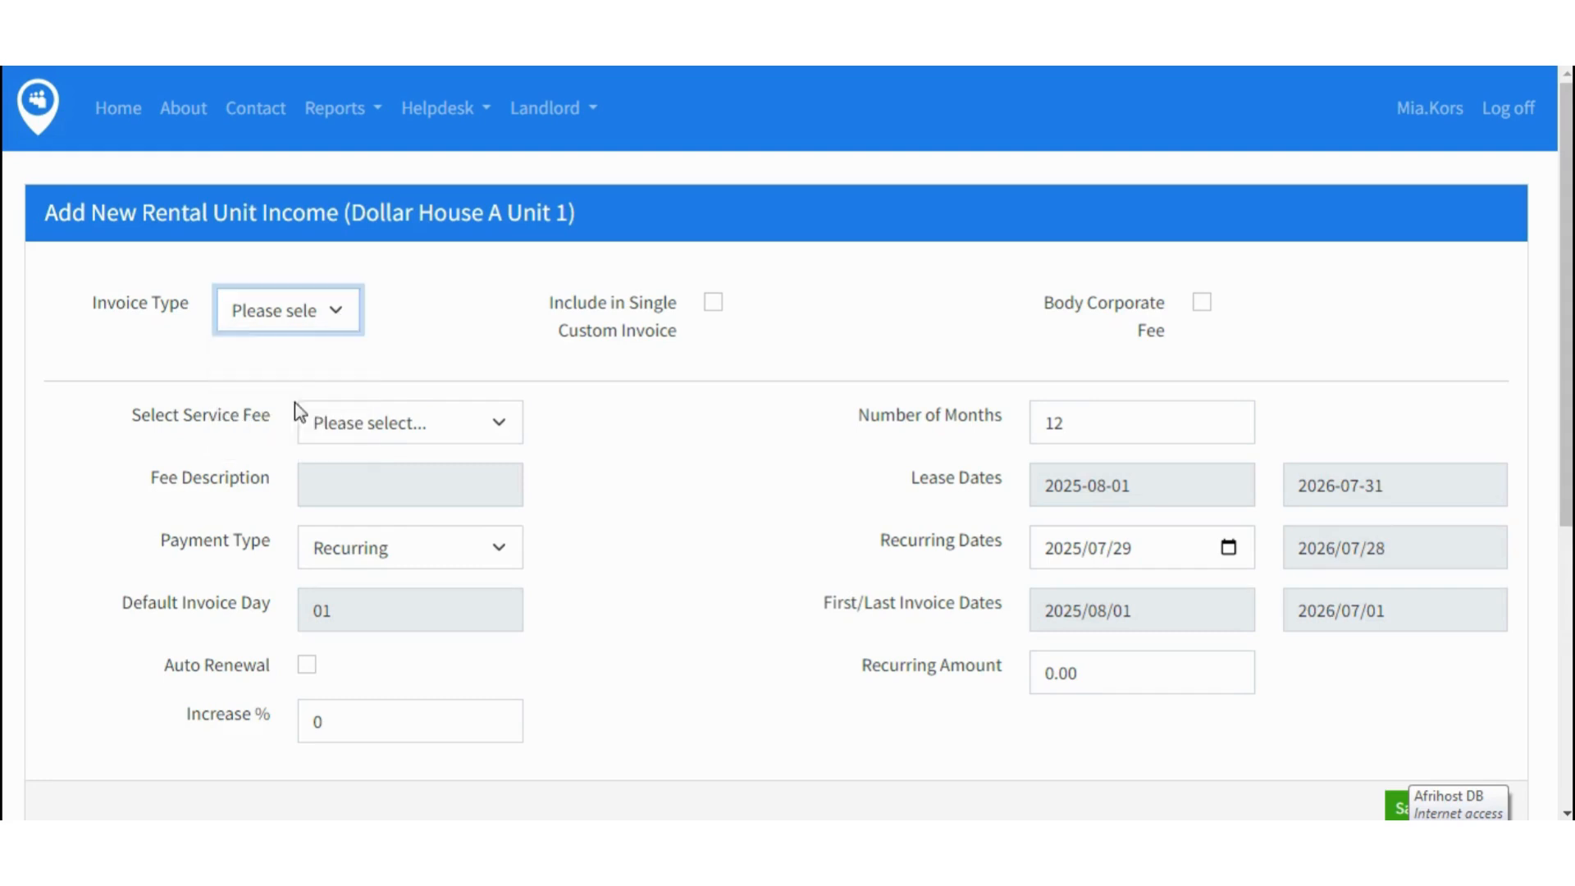
pyautogui.click(504, 426)
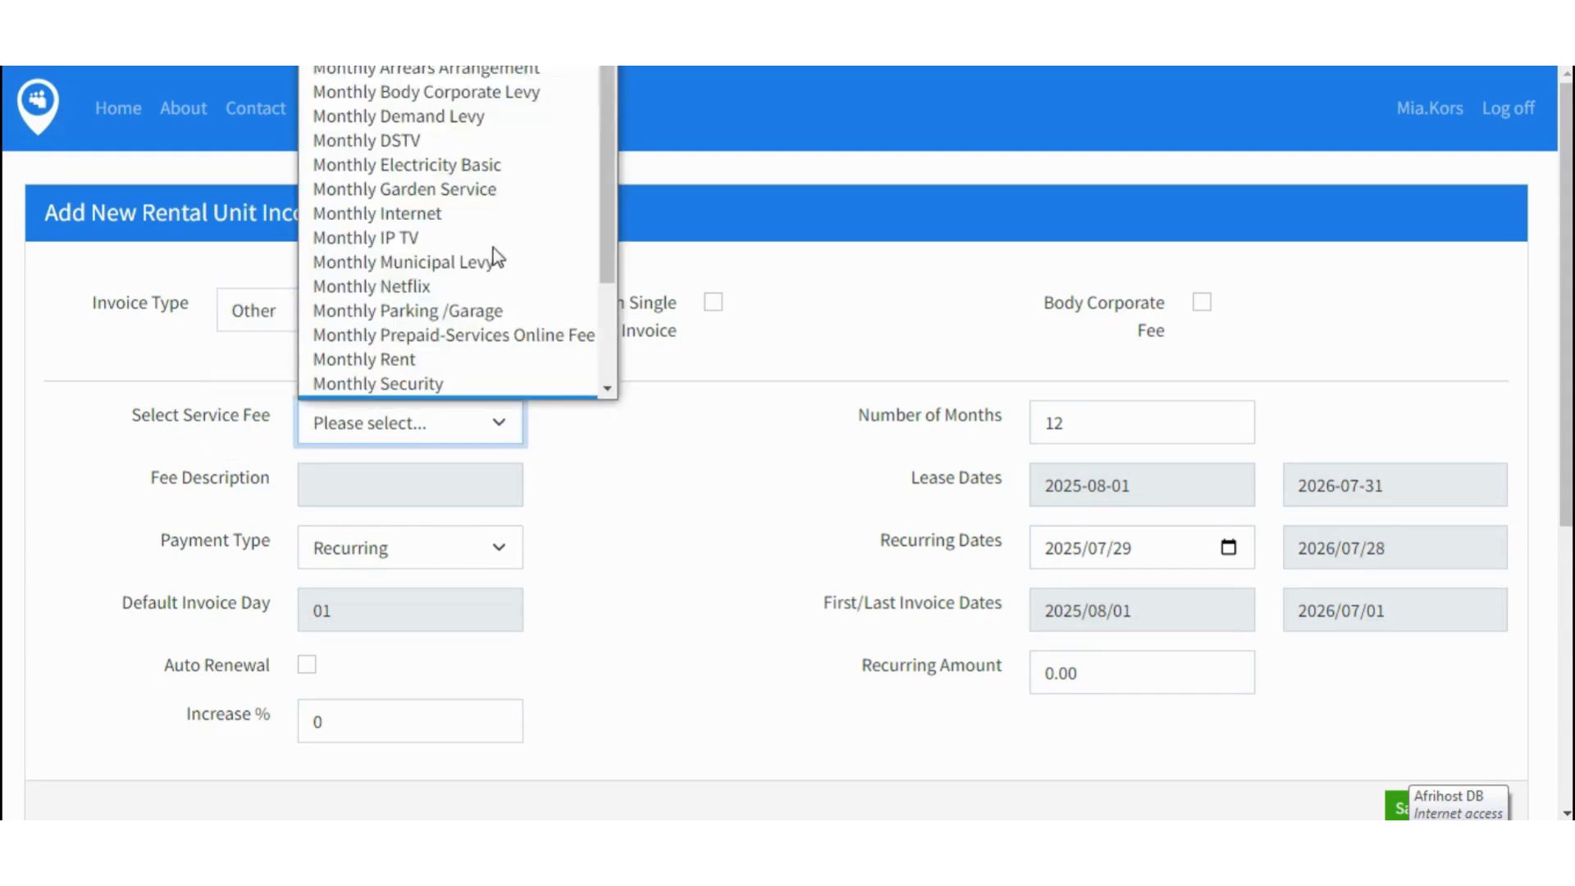
pyautogui.scroll(-1, 495, 258)
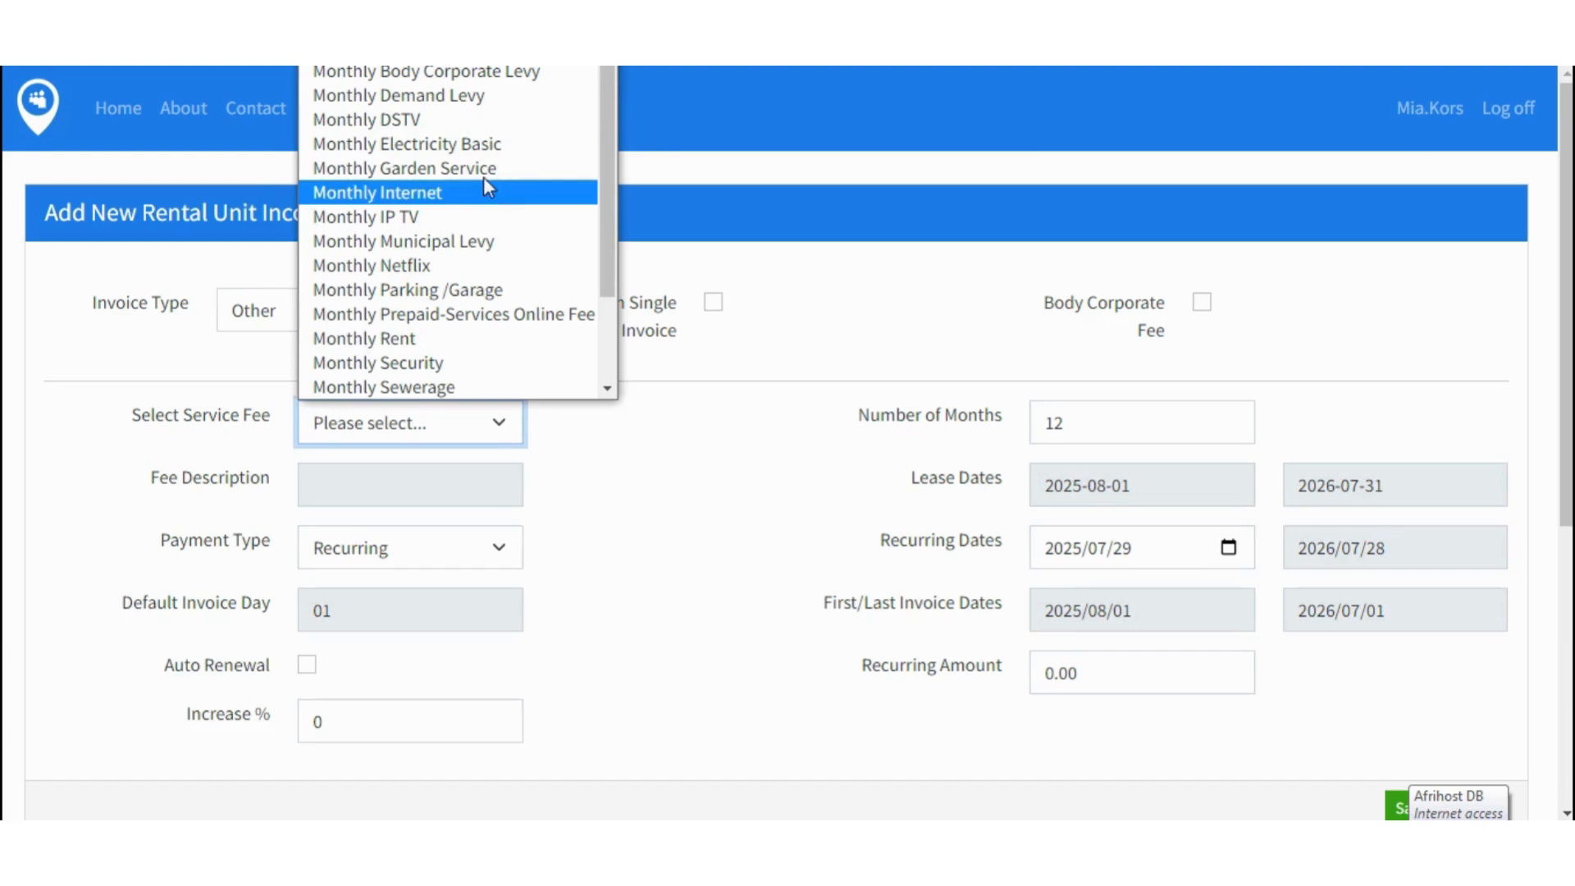
pyautogui.click(419, 123)
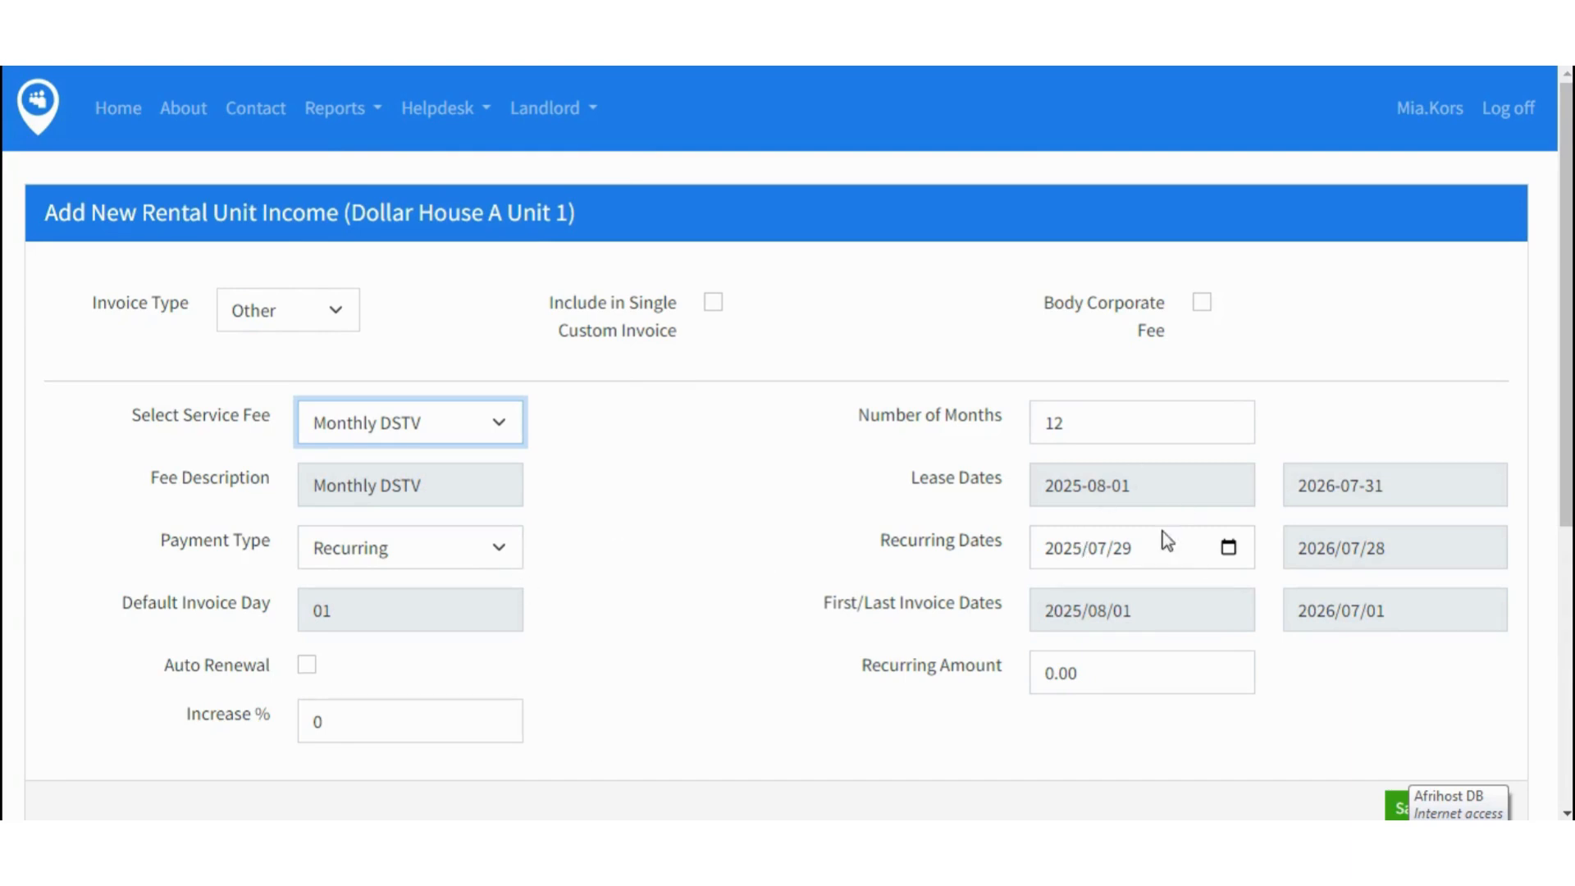
# - Start recurring on 2025/08/01 at 1200.00, save, and review the unit's income list
pyautogui.click(1228, 546)
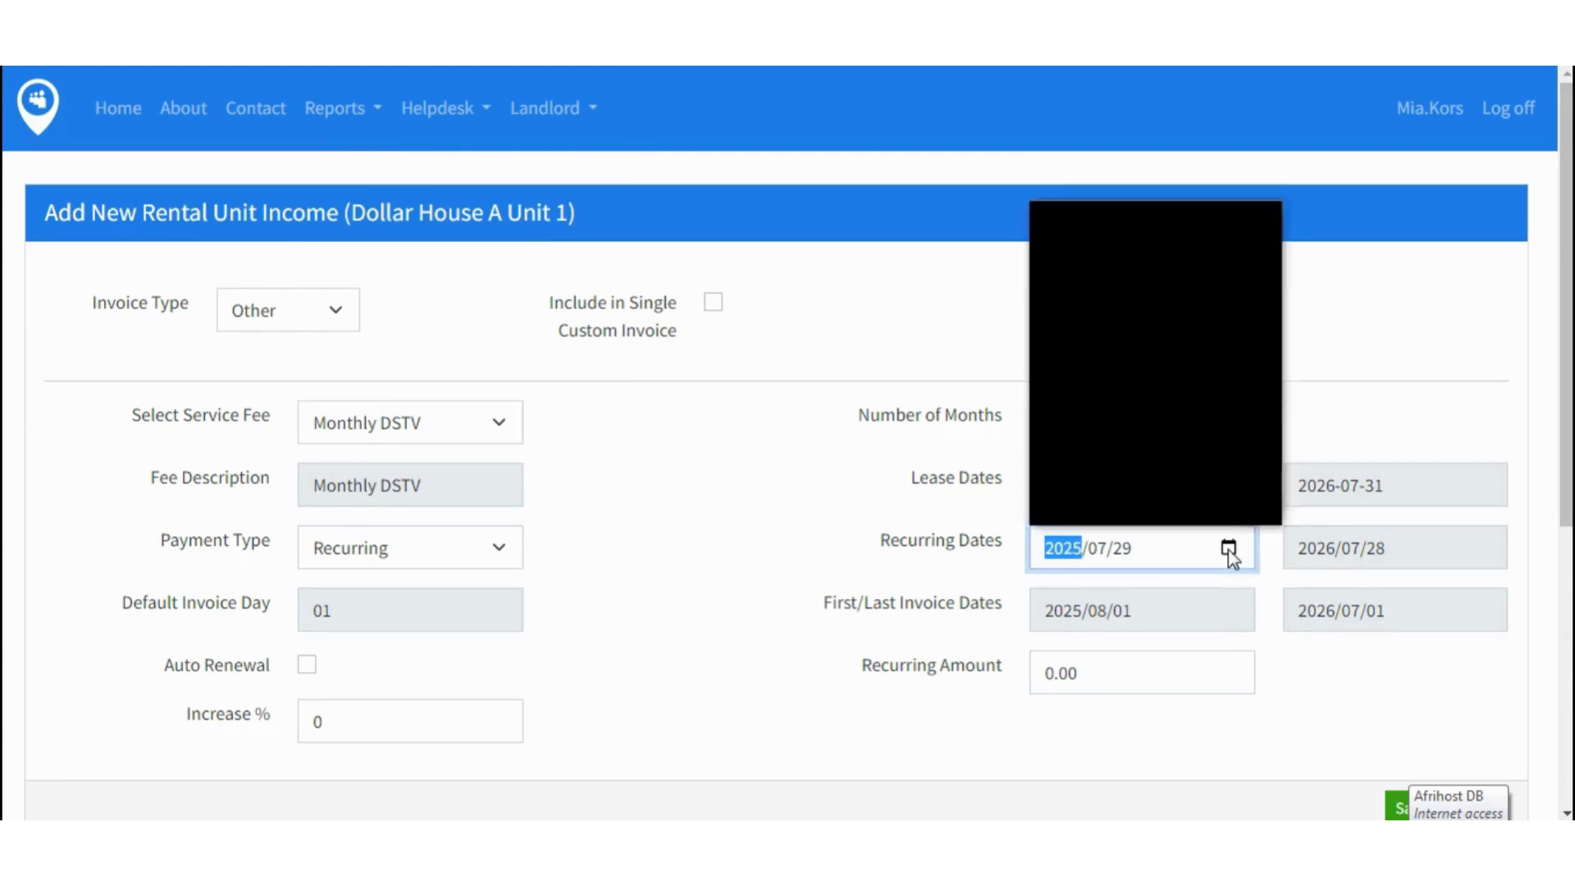
pyautogui.click(1213, 437)
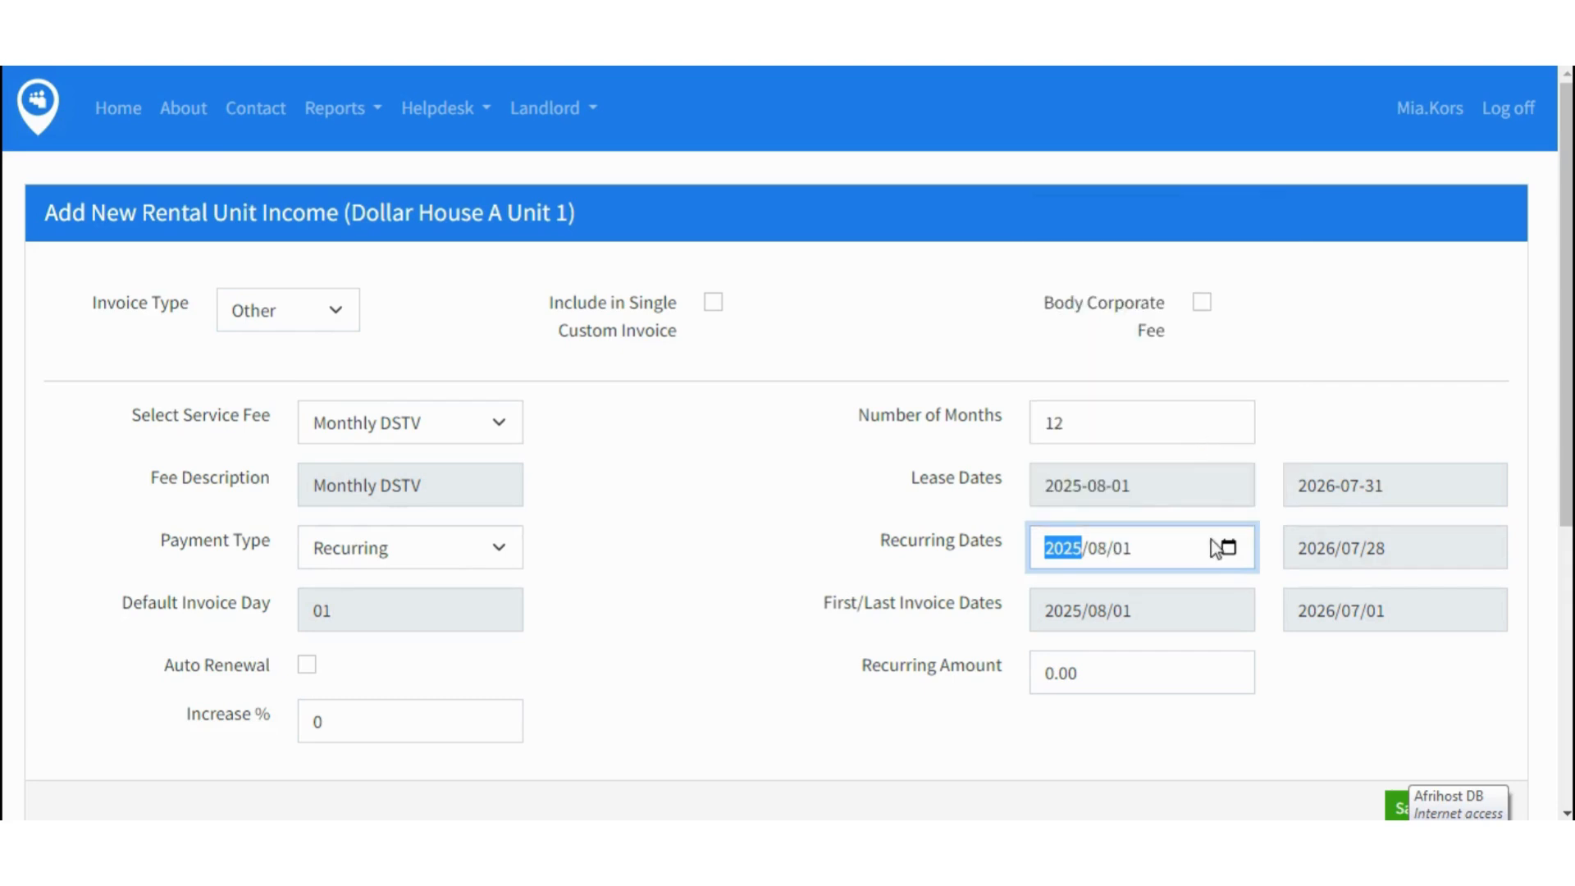
pyautogui.click(1291, 681)
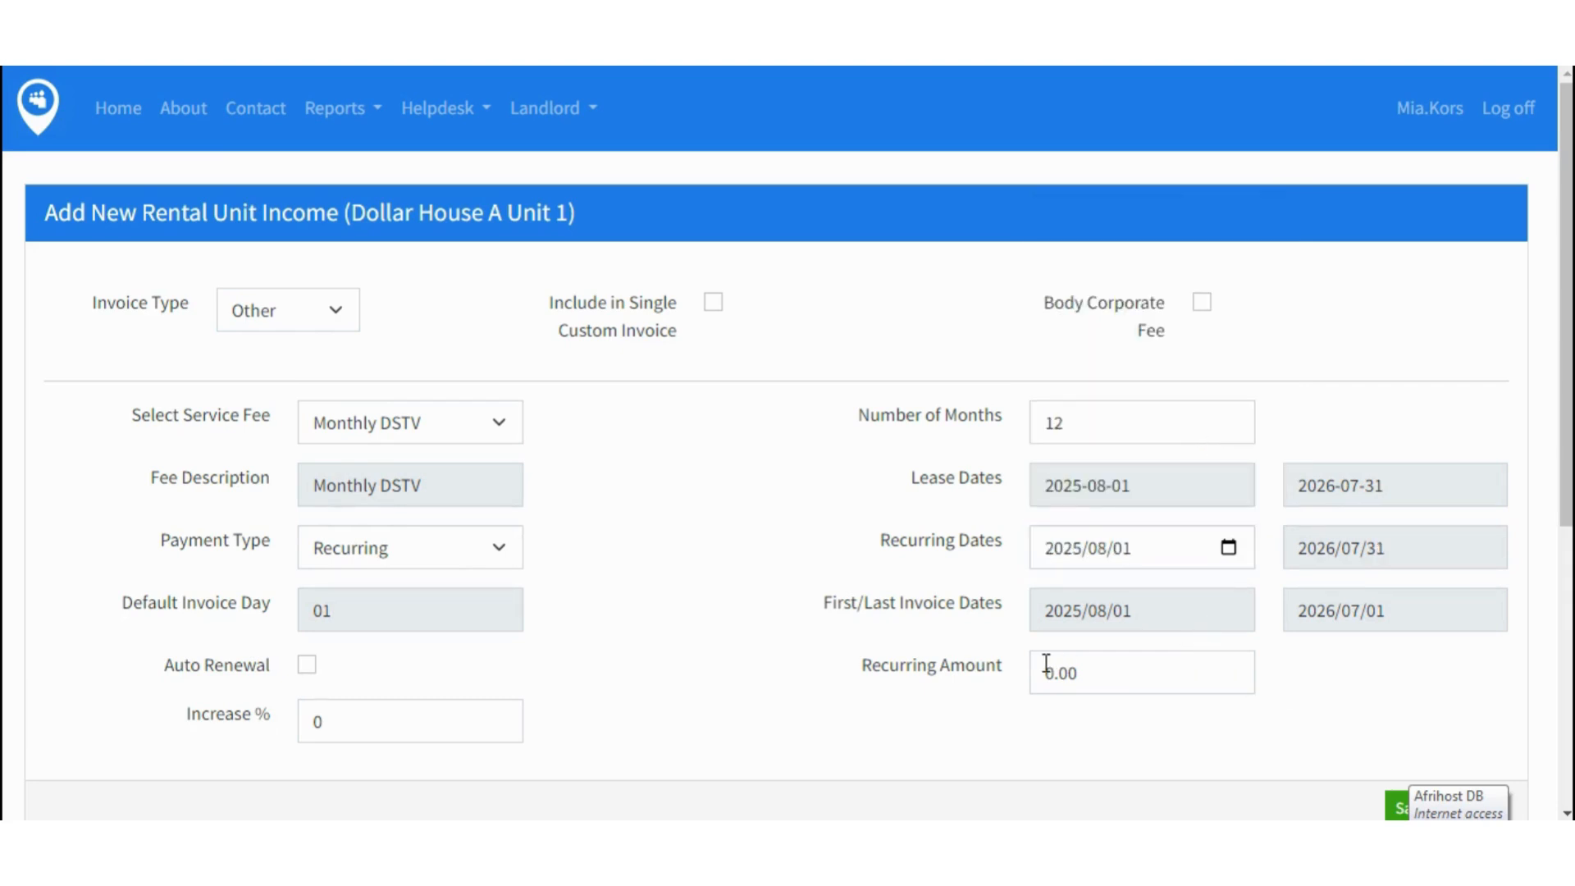
pyautogui.moveTo(1052, 675); pyautogui.dragTo(1034, 677)
pyautogui.write('1200')
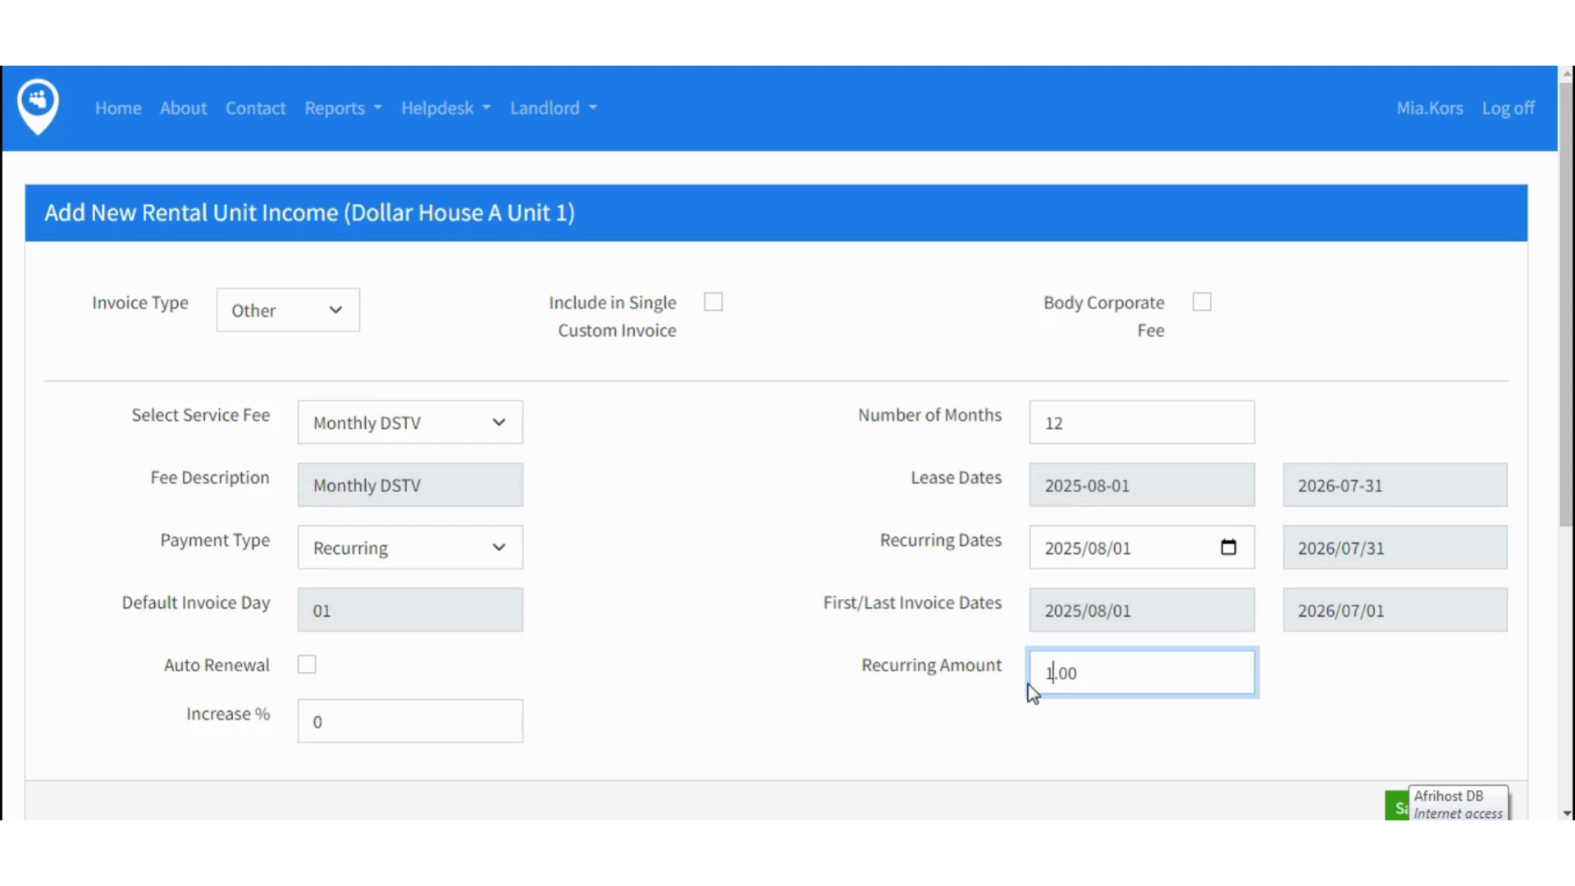
pyautogui.click(1367, 694)
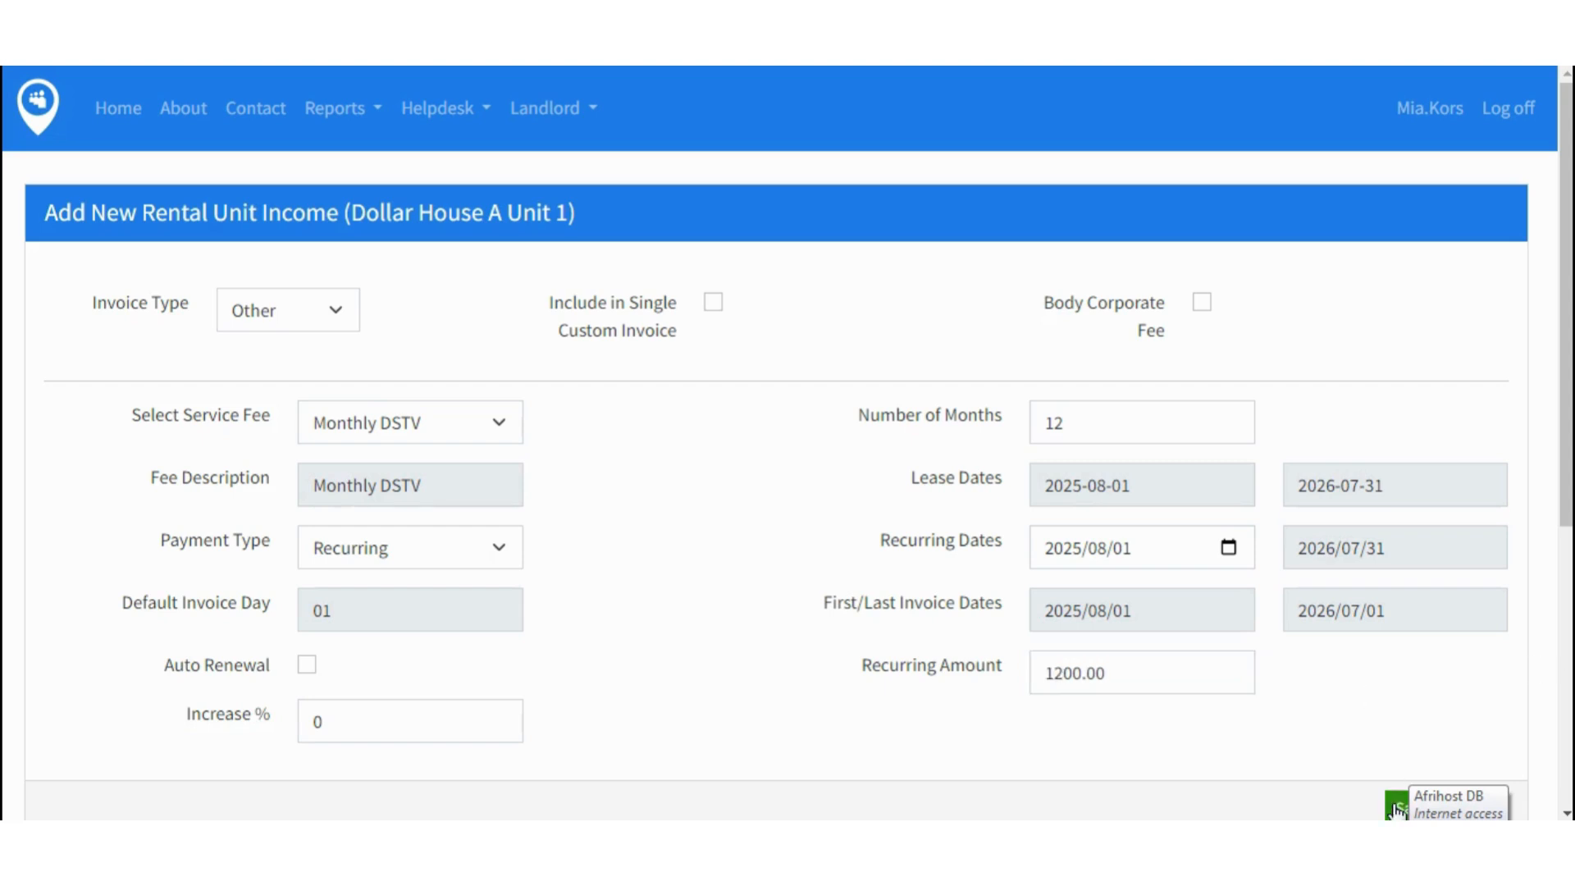
pyautogui.scroll(-1, 1345, 656)
pyautogui.click(1411, 693)
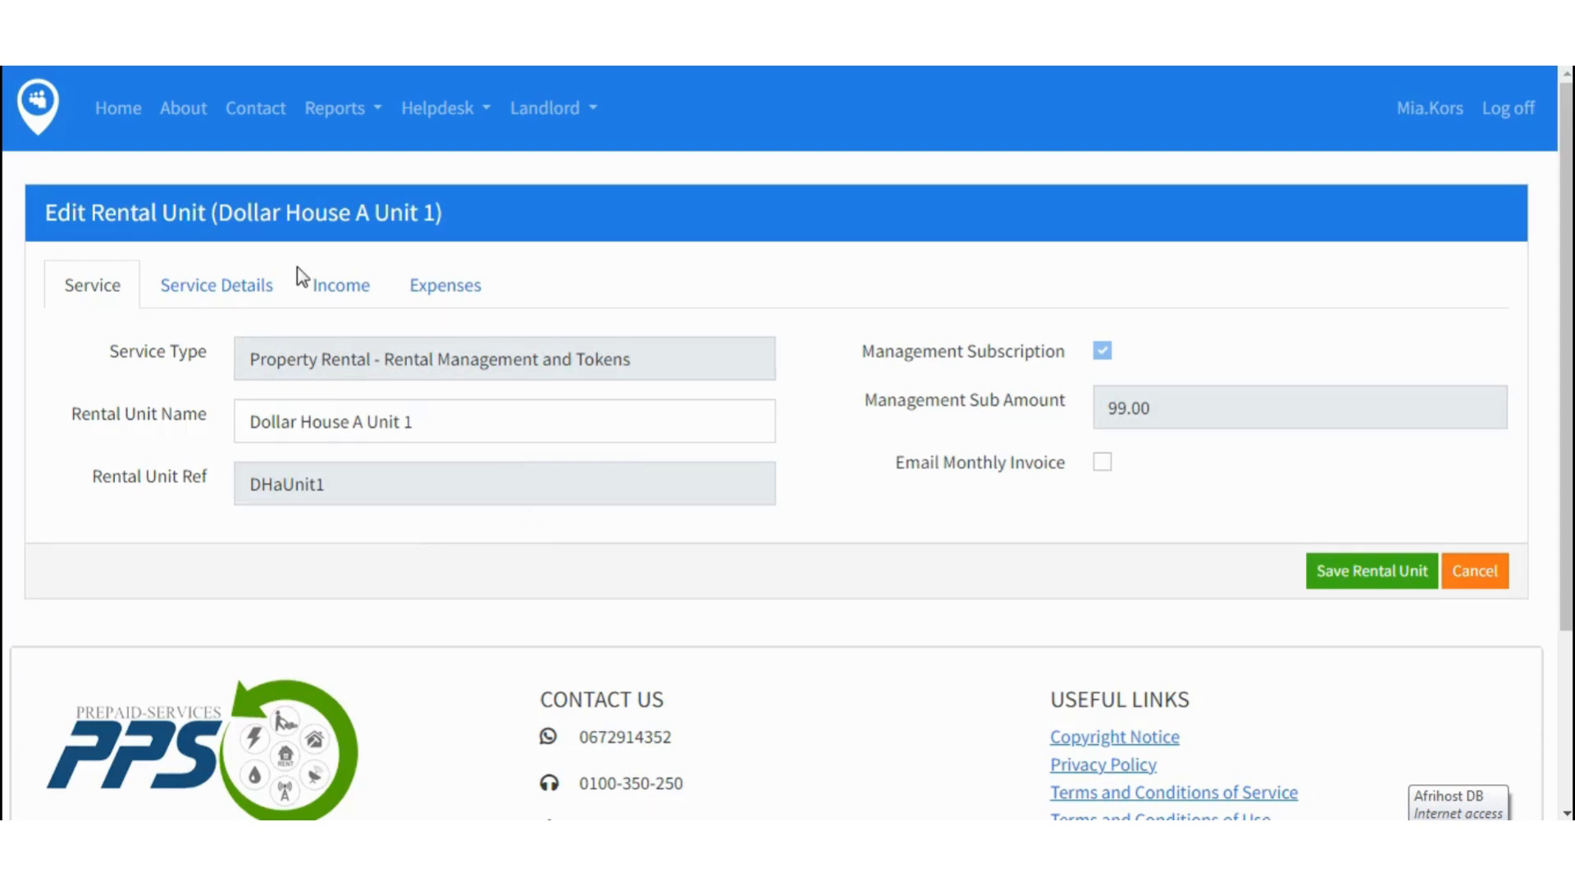
pyautogui.click(351, 295)
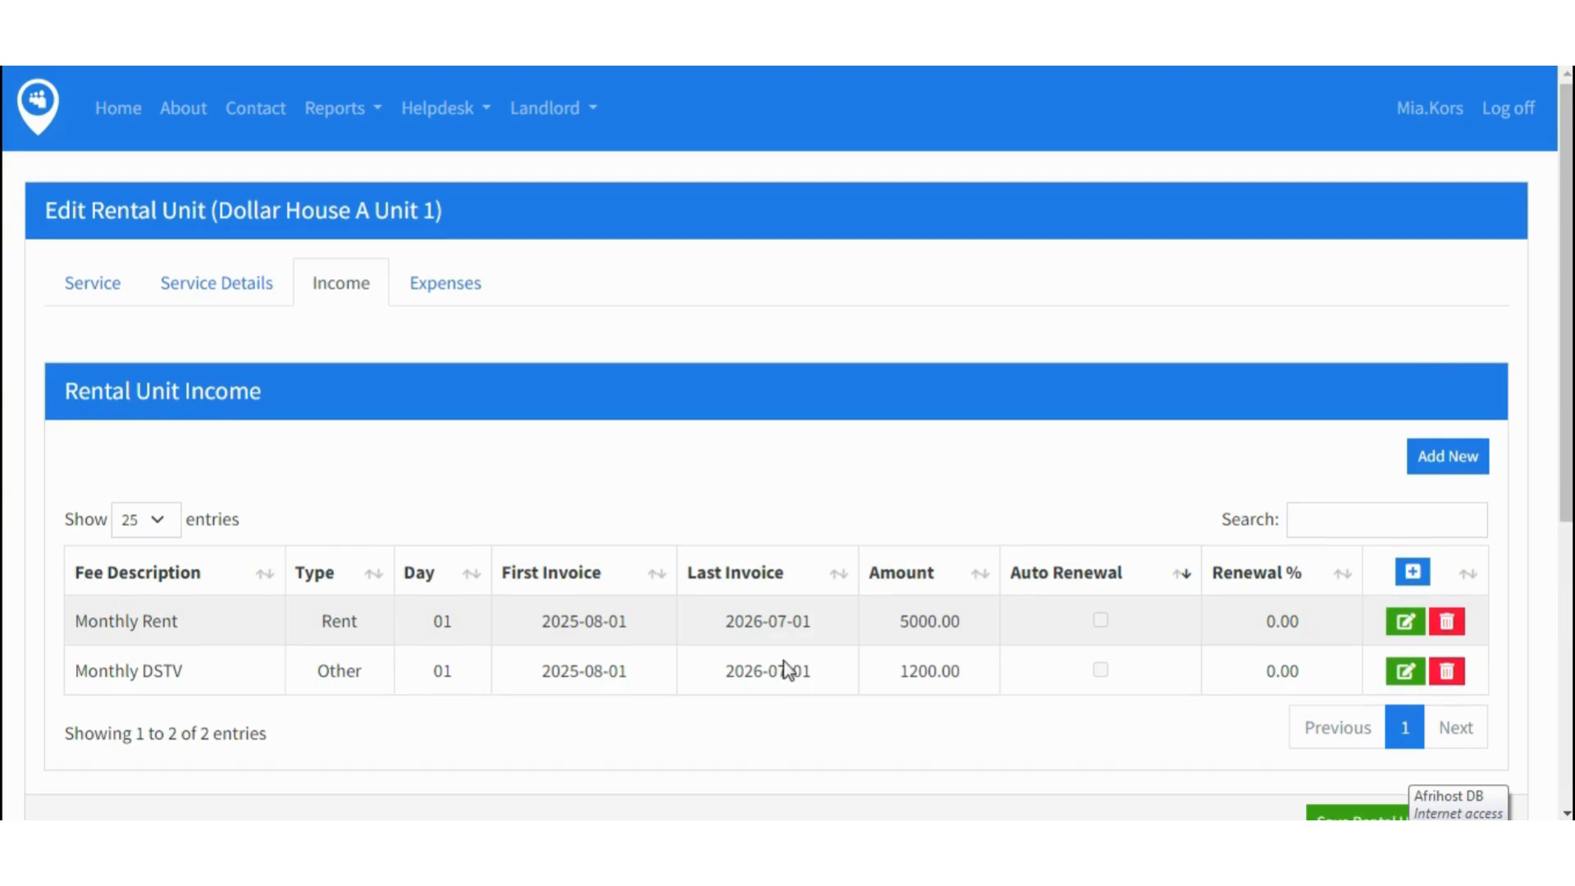
pyautogui.scroll(-1, 895, 640)
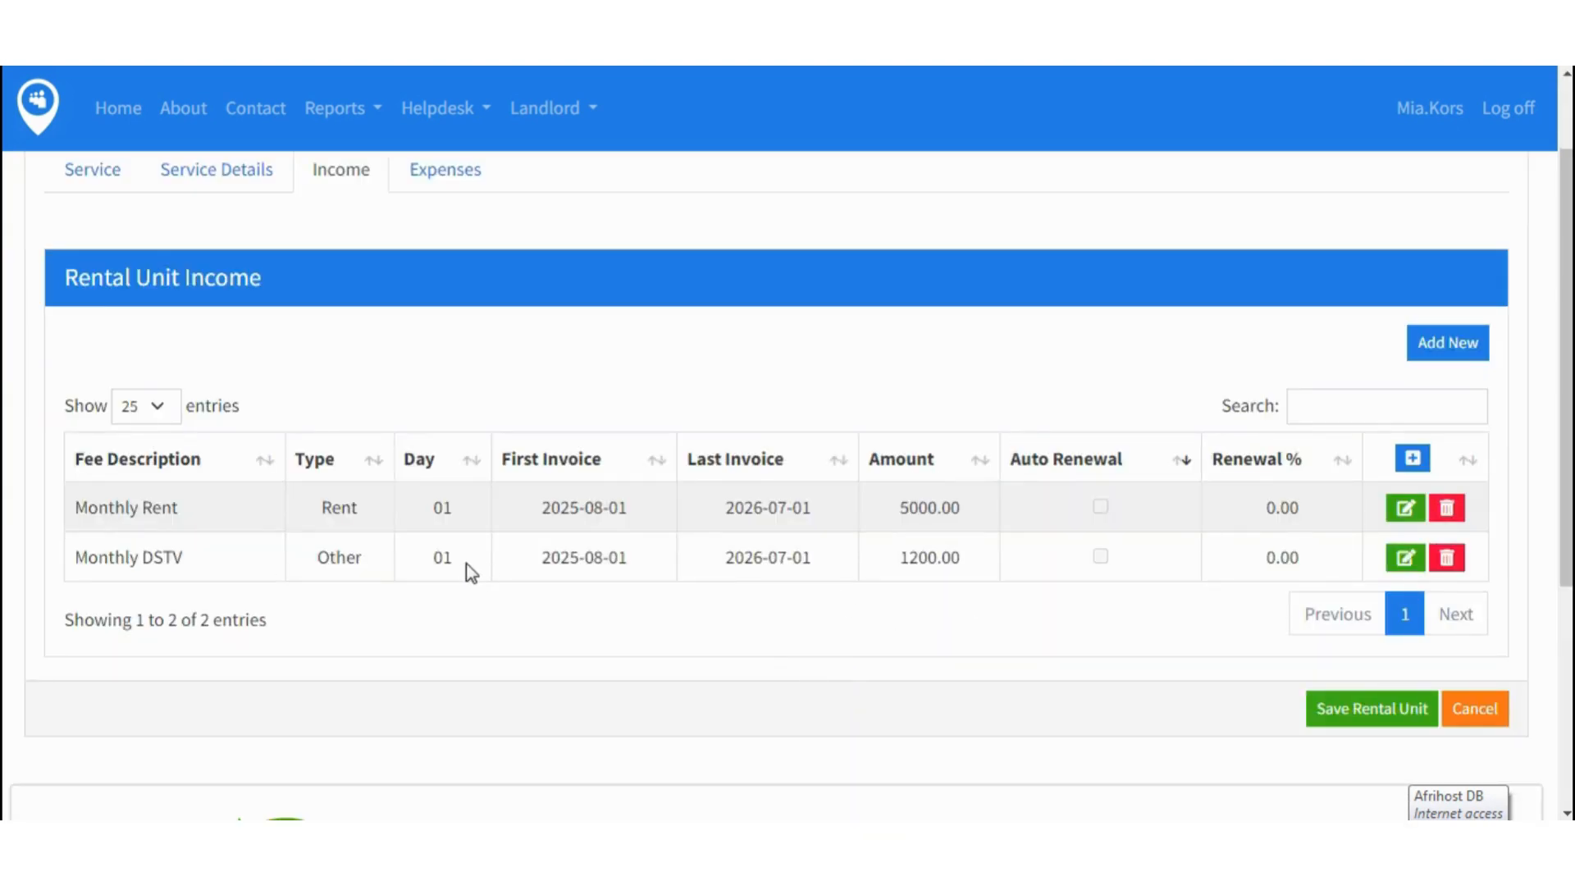
# - Add a new income entry of type Municipal with service fee Monthly Electricity Basic
pyautogui.click(1460, 351)
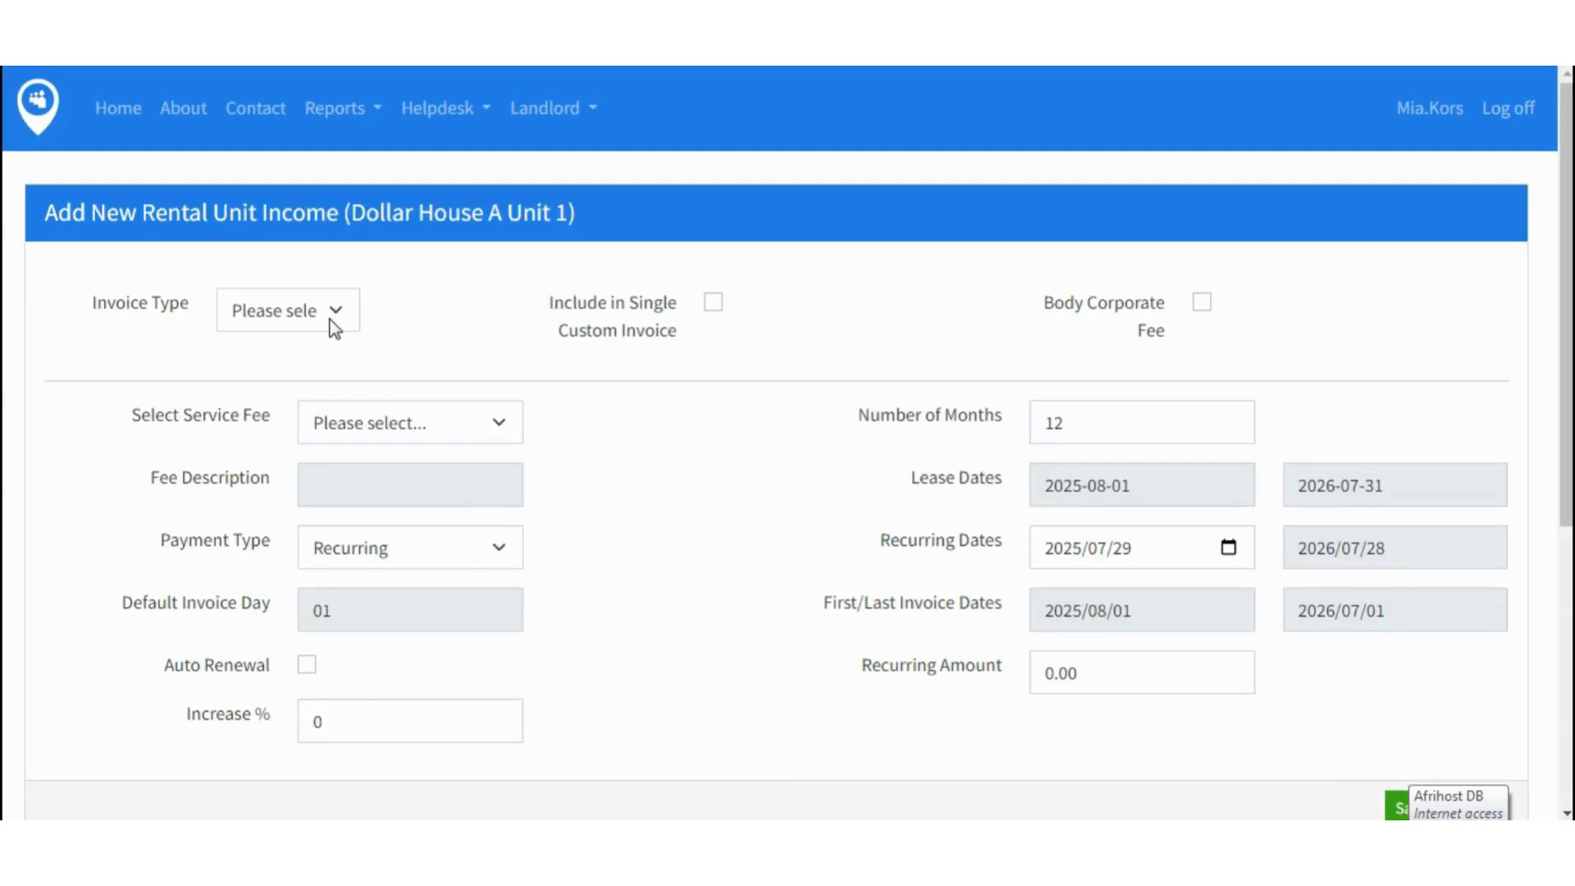
pyautogui.click(333, 326)
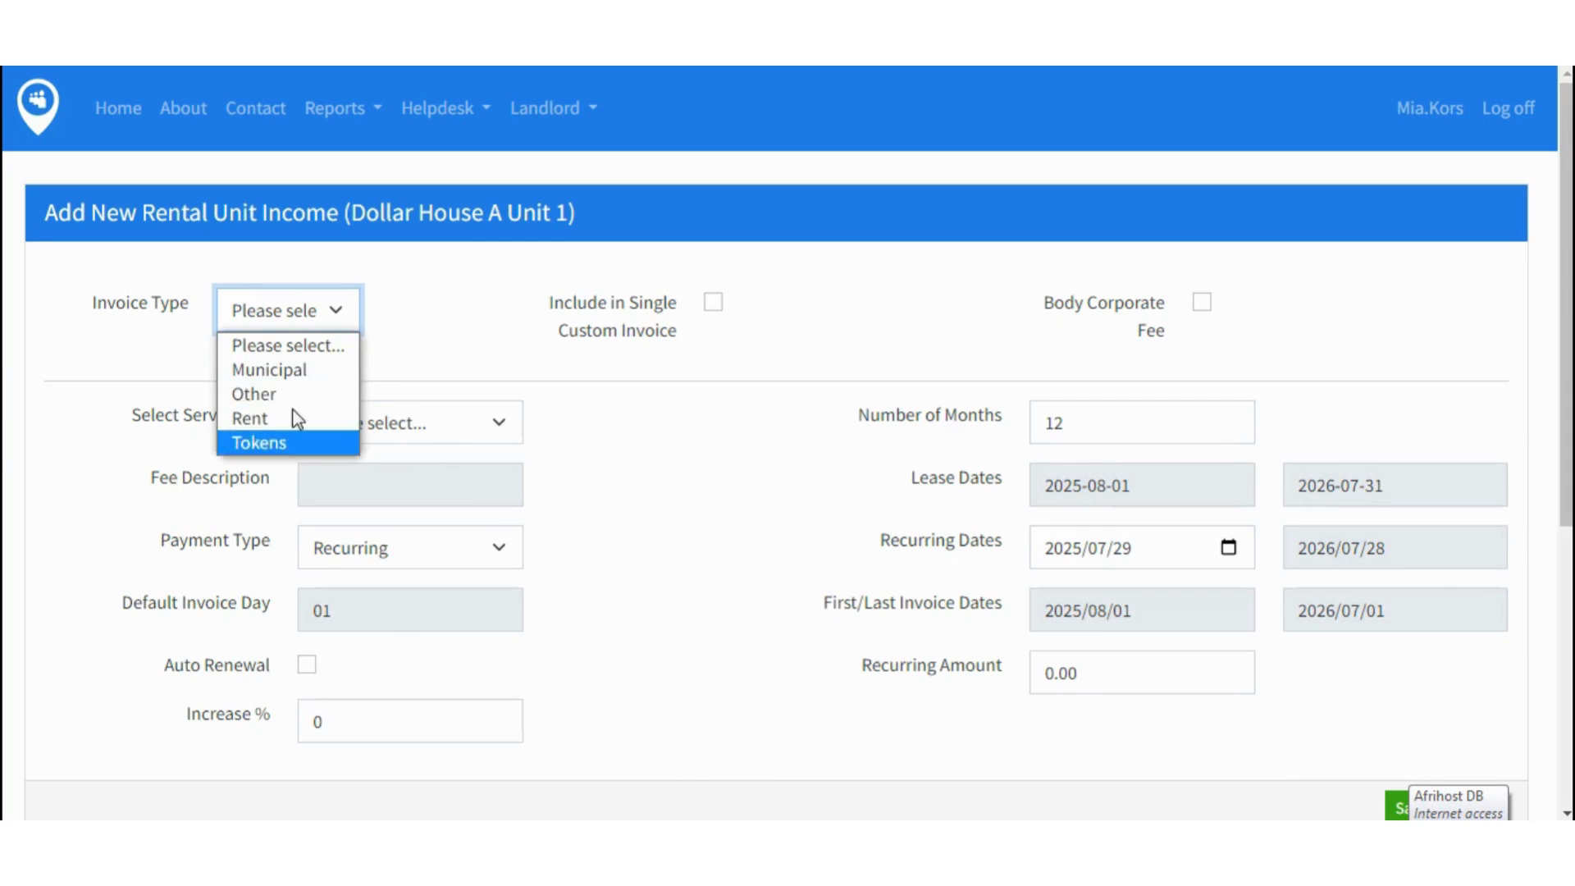
pyautogui.click(291, 370)
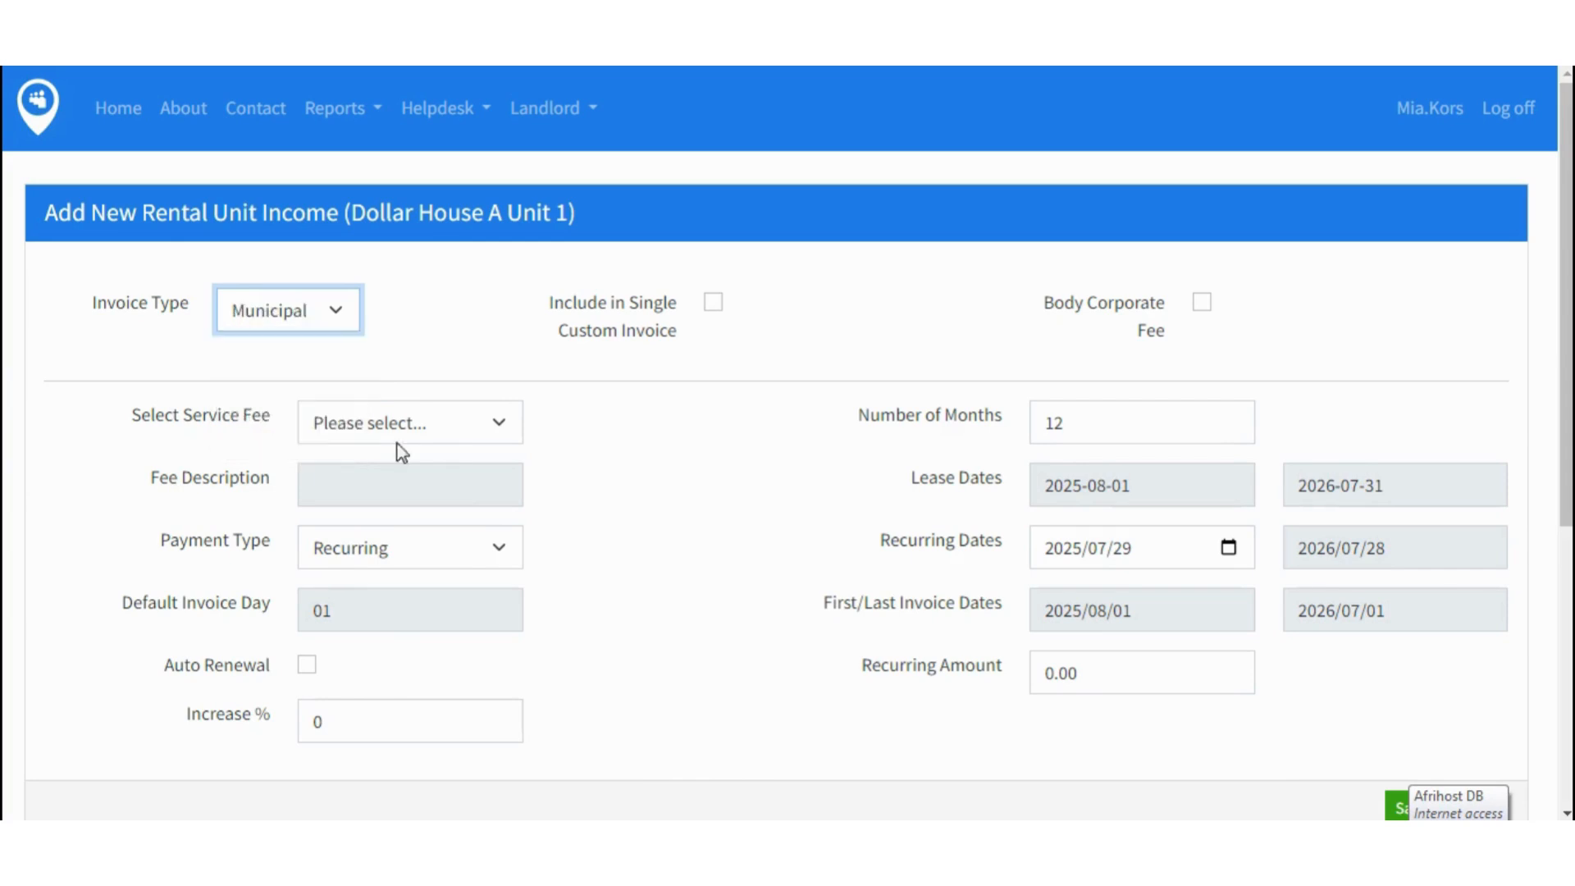
pyautogui.click(499, 430)
pyautogui.scroll(-1, 494, 192)
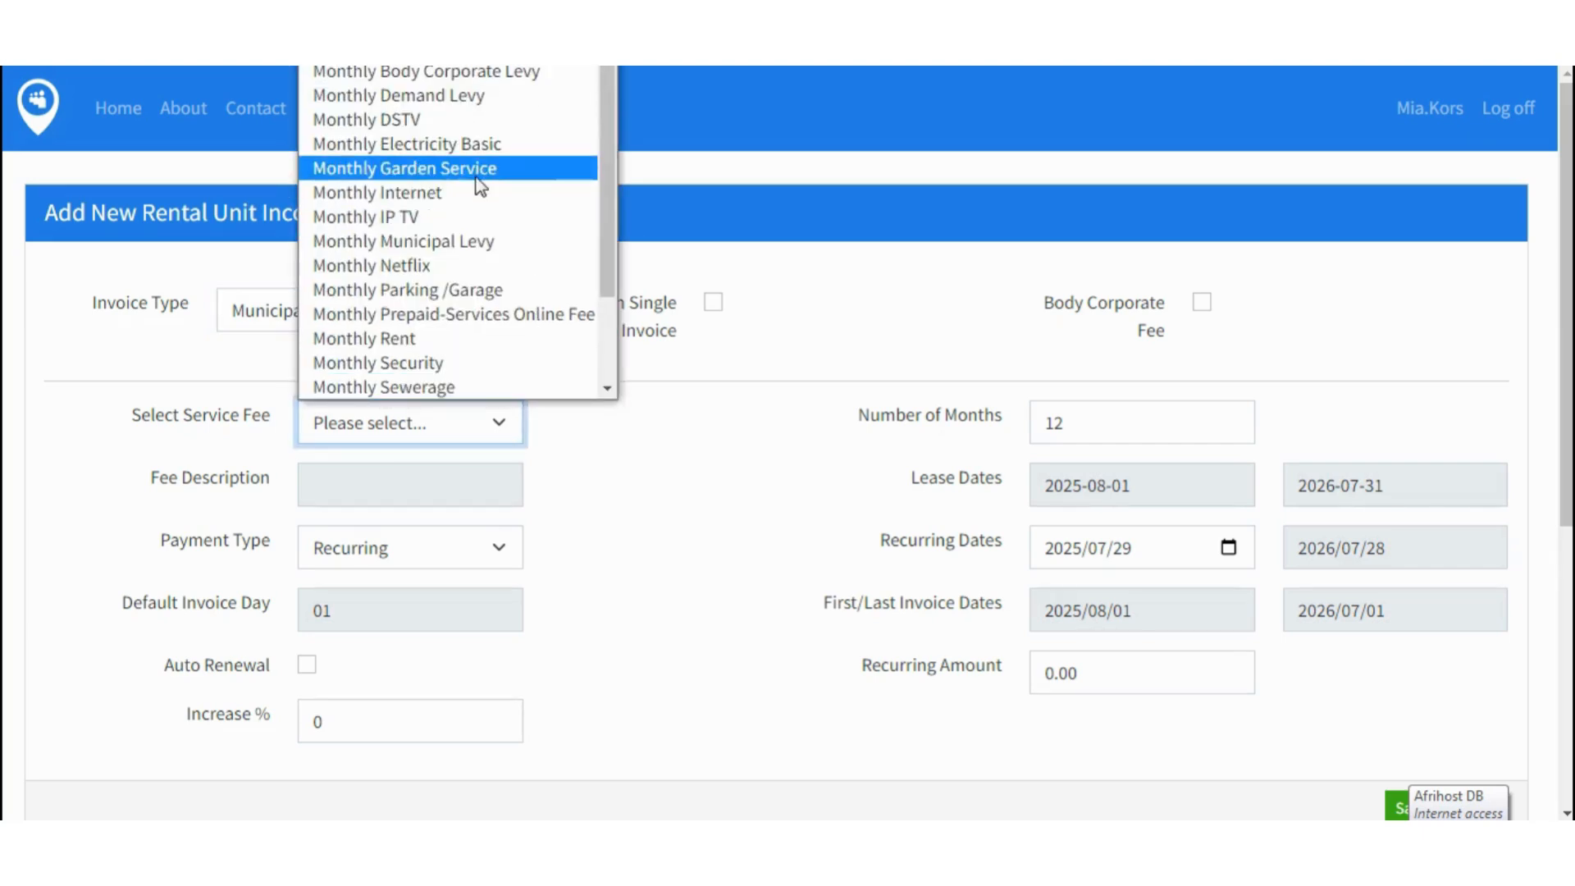
pyautogui.click(472, 145)
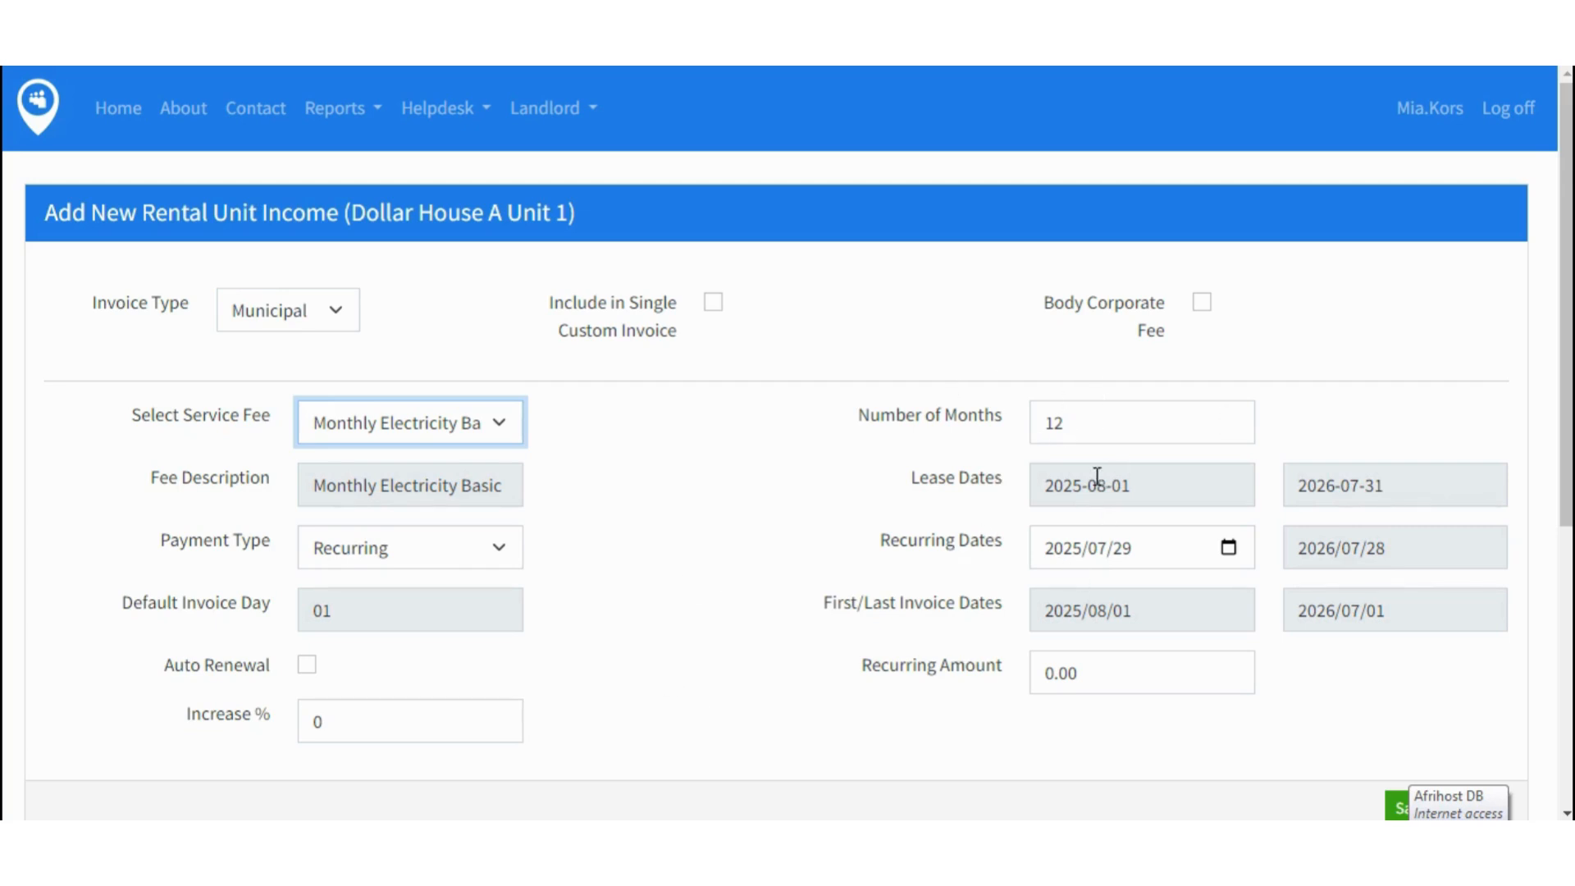
# - Start recurring billing on 2025/08/01 at 380.00 and save the electricity entry
pyautogui.click(1228, 547)
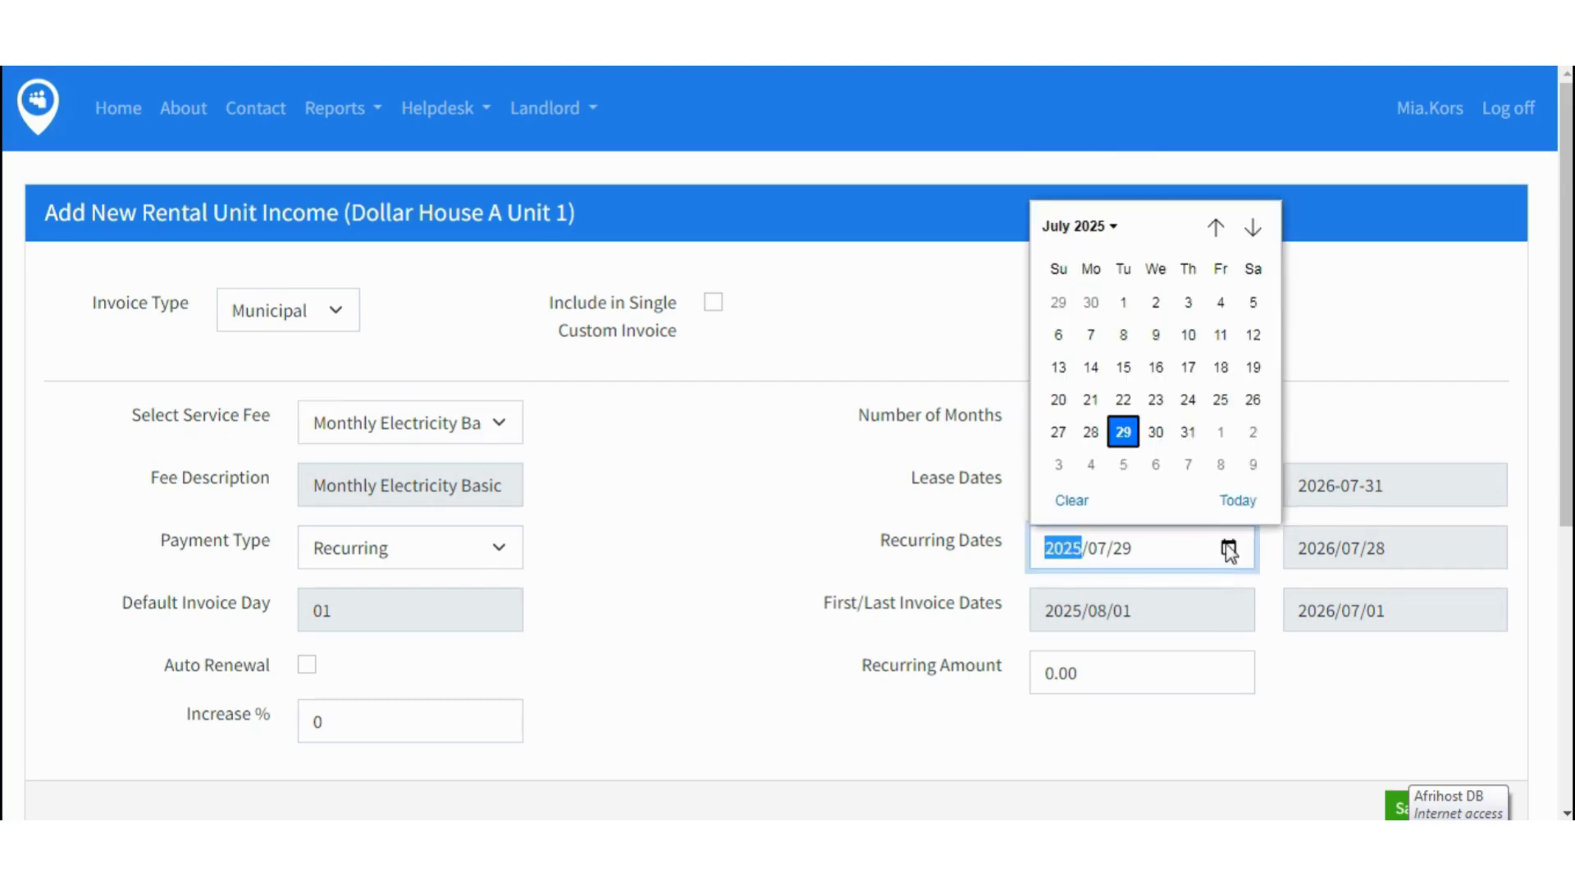
pyautogui.click(1221, 433)
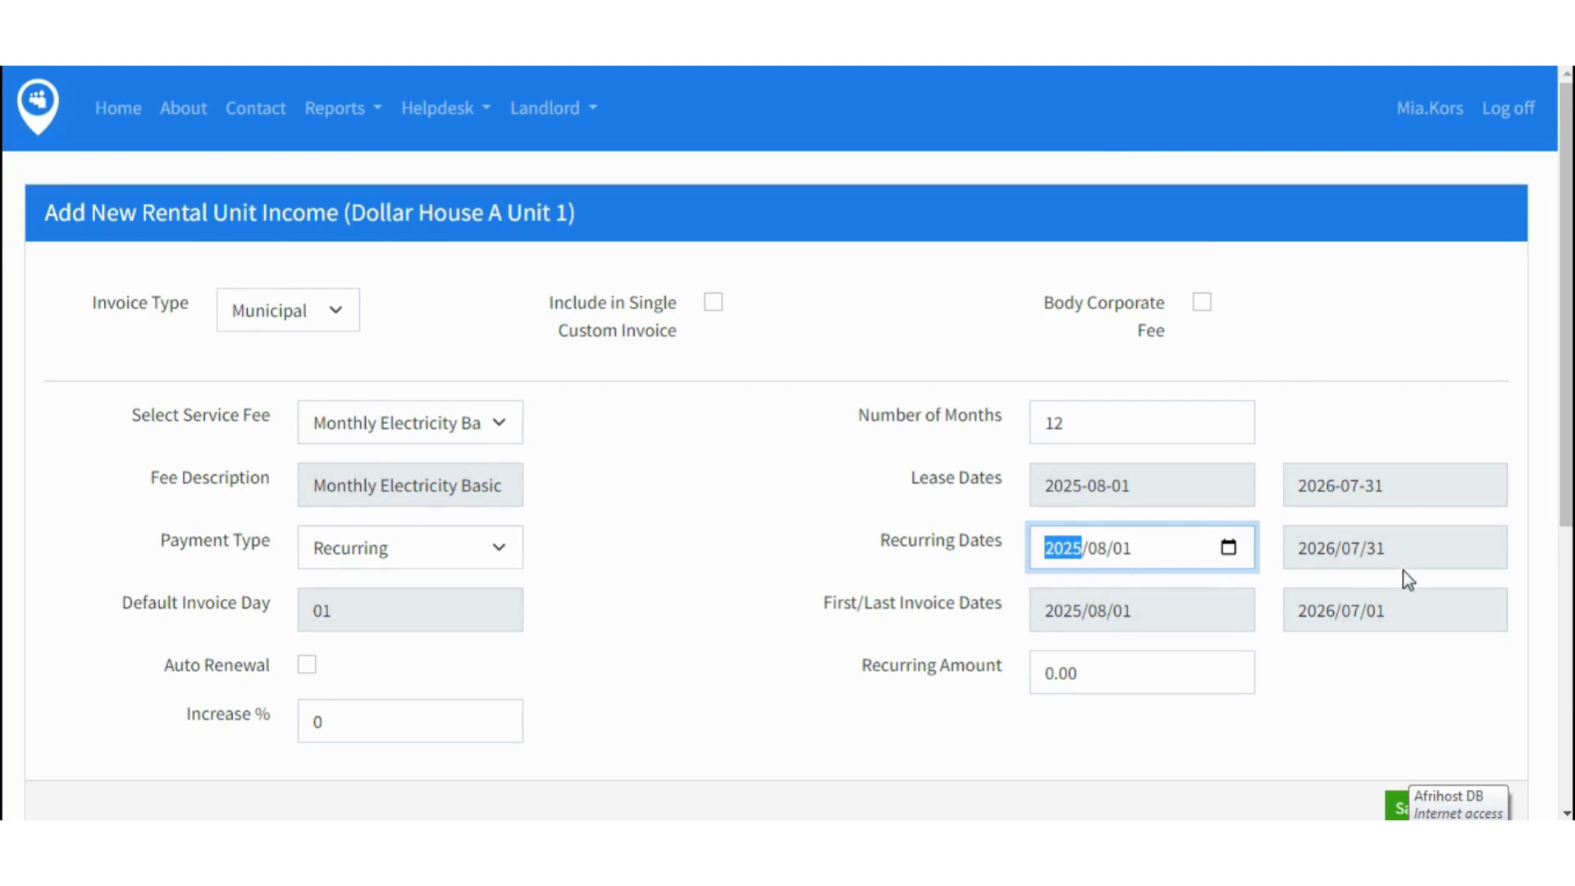
pyautogui.click(823, 562)
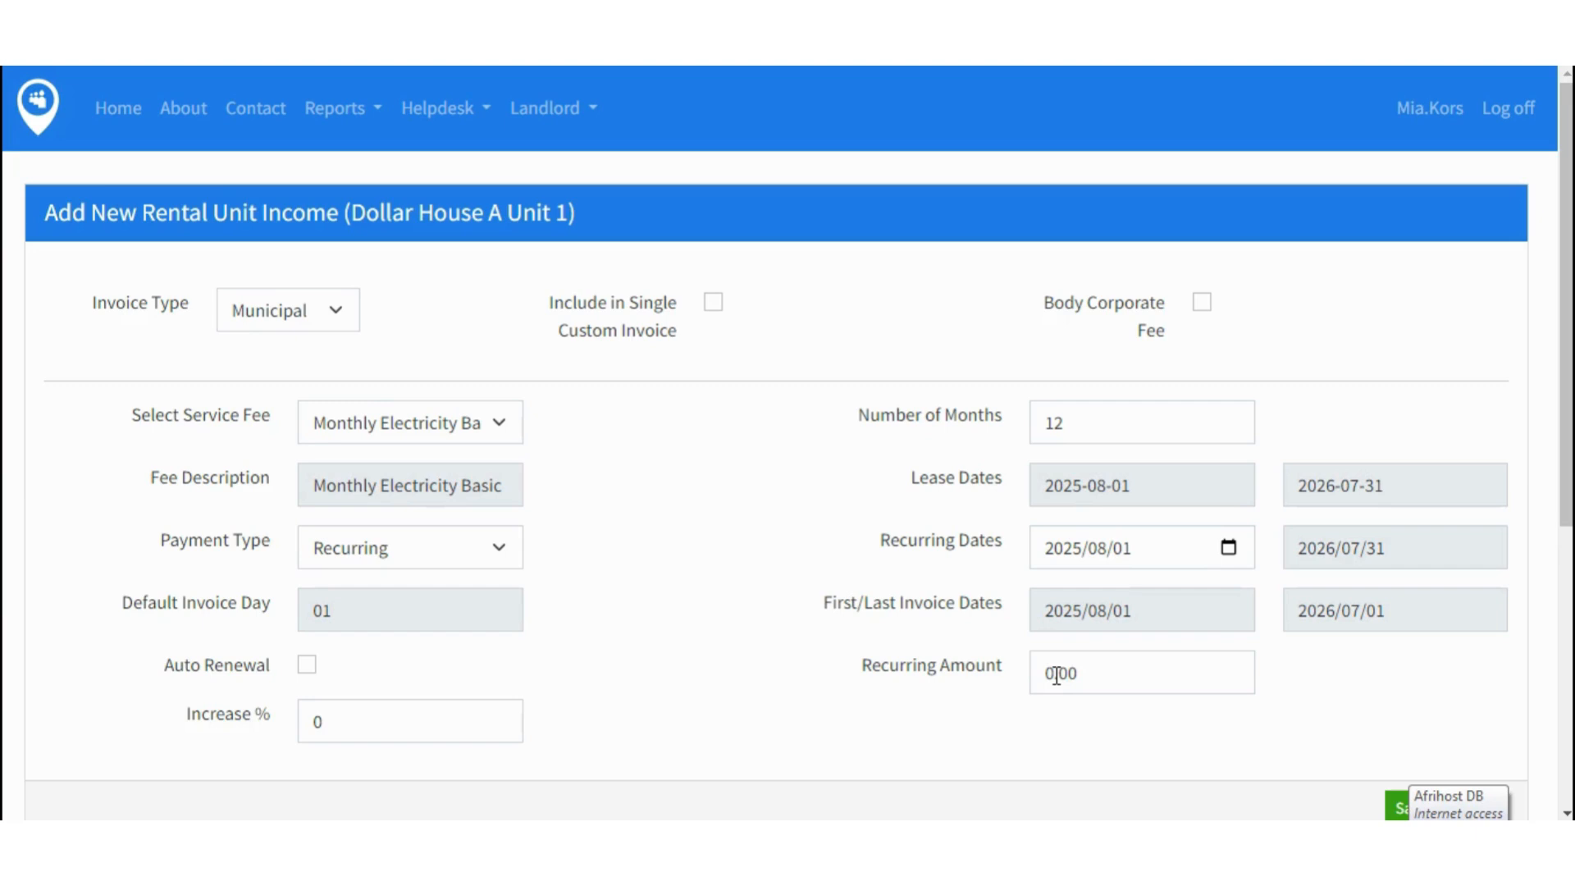
pyautogui.moveTo(1040, 675); pyautogui.dragTo(1054, 675)
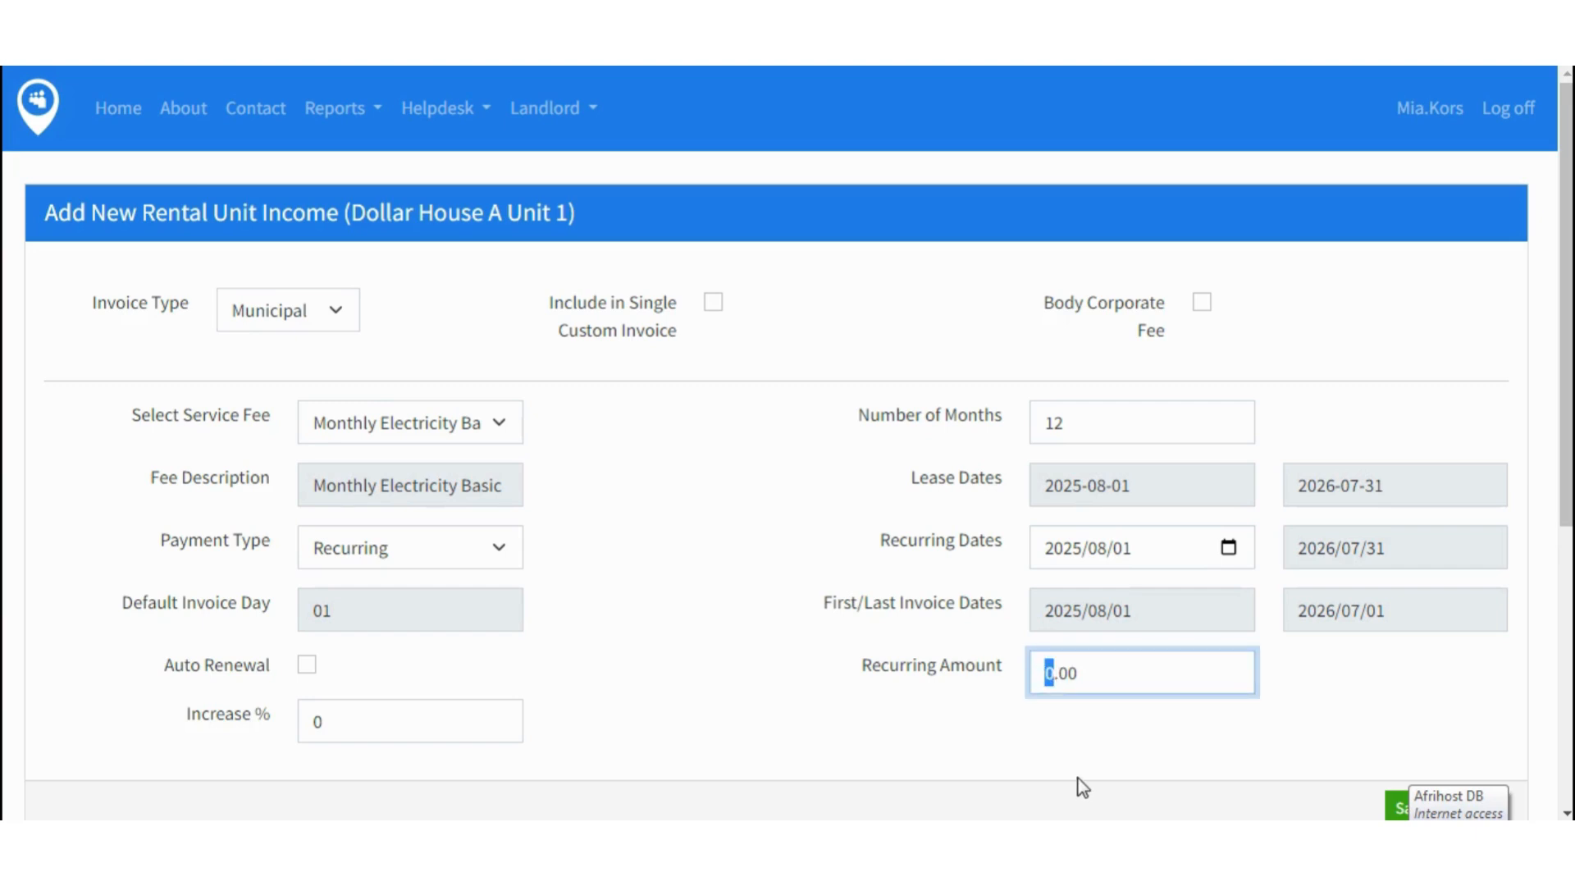
pyautogui.write('380')
pyautogui.press('Tab')
pyautogui.scroll(-2, 1569, 476)
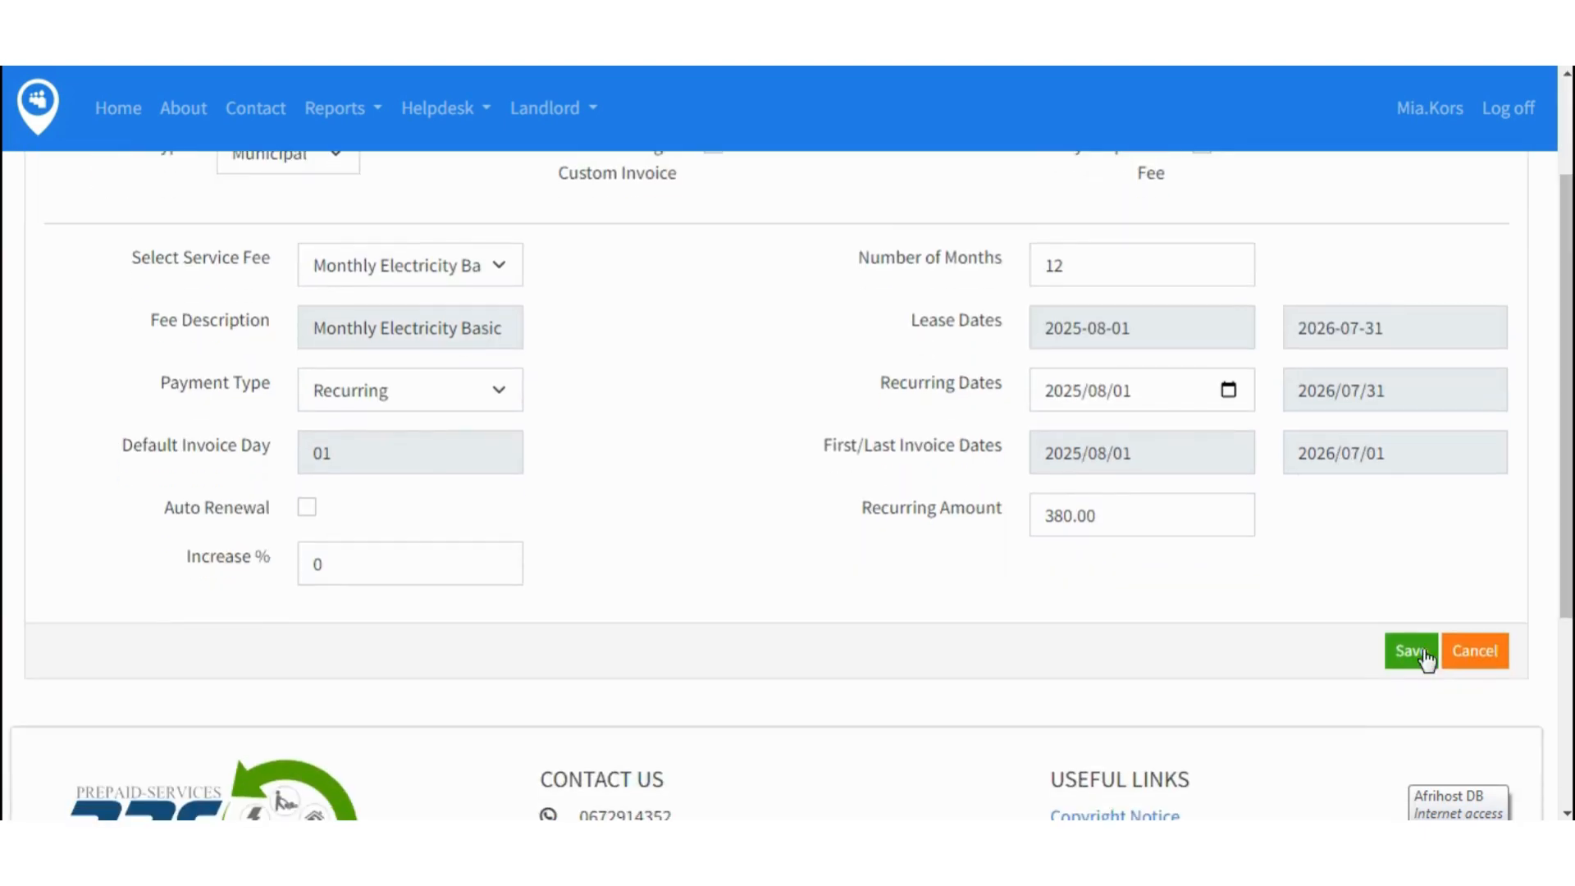
pyautogui.click(1412, 656)
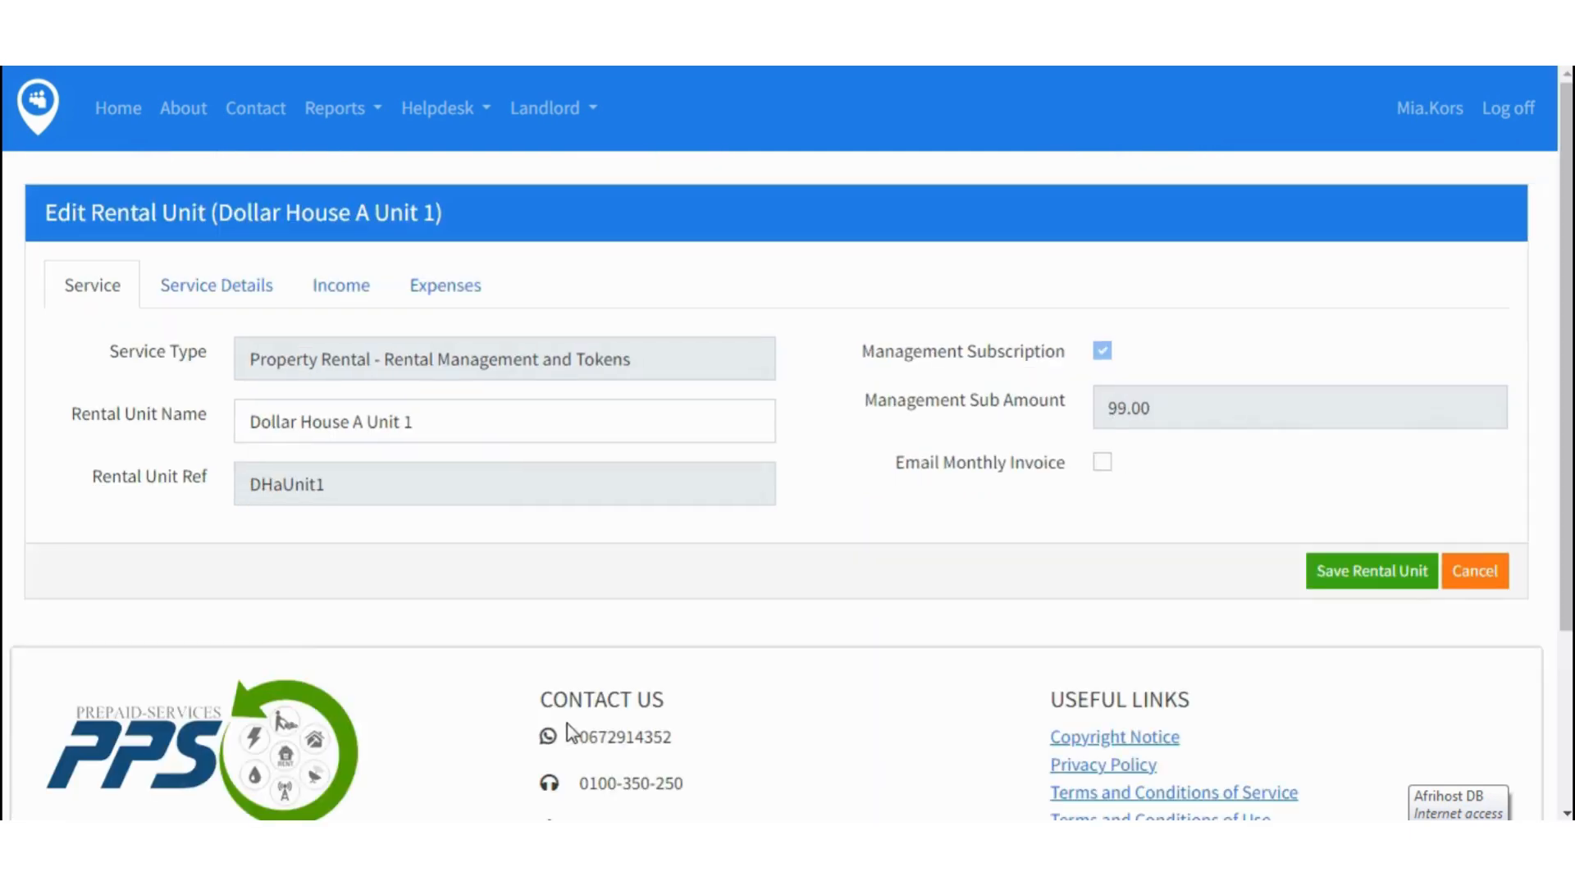
# - Review the unit's three income entries, highlighting the Monthly DSTV amount of 1200.00
pyautogui.click(337, 294)
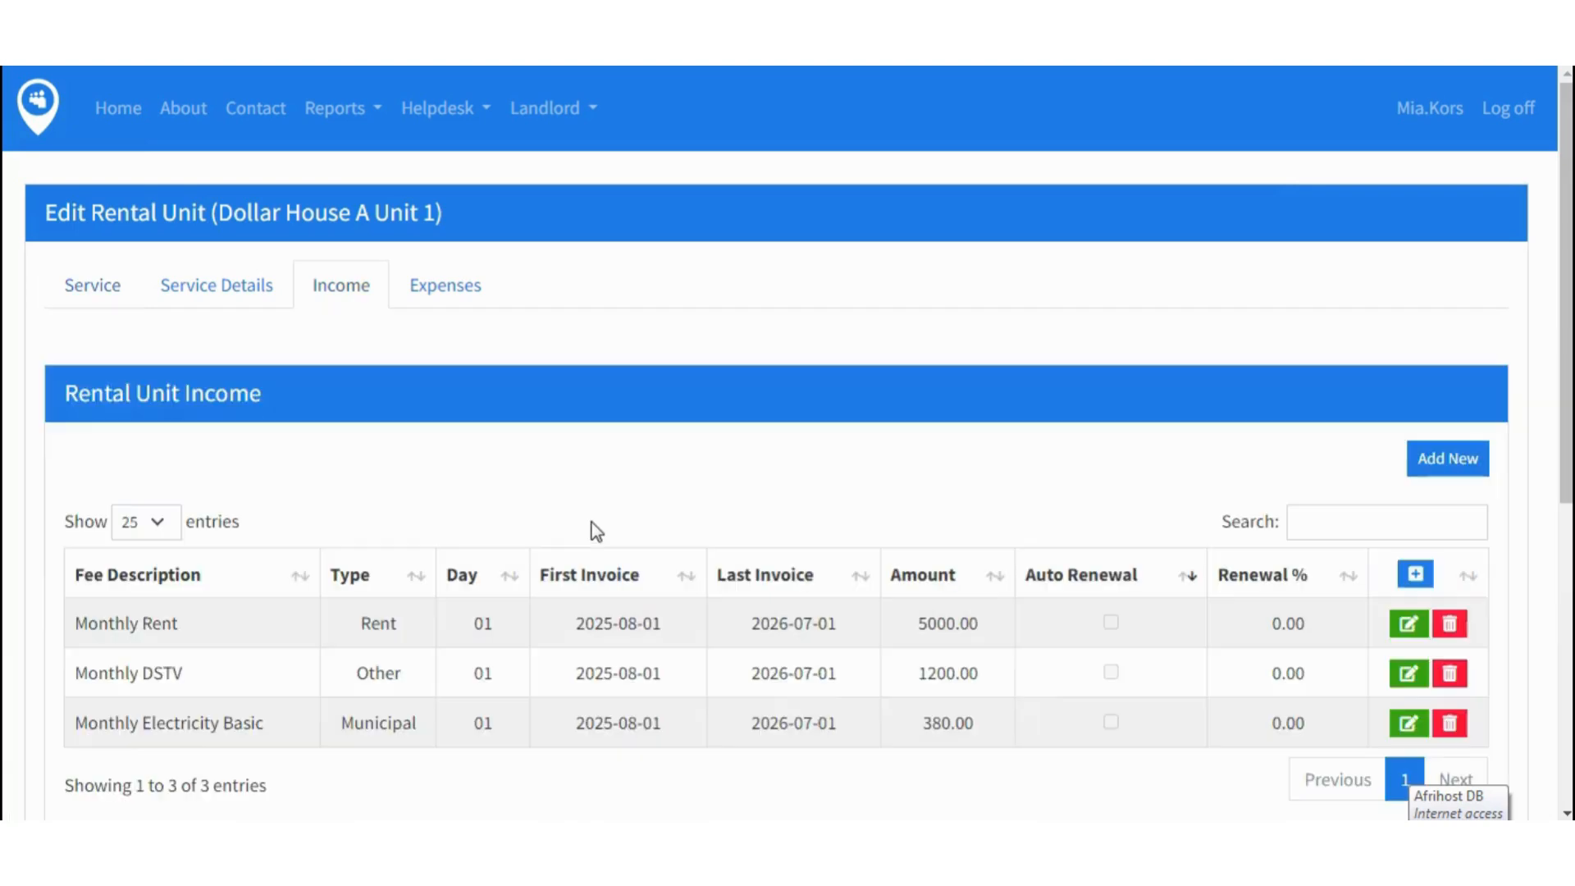
pyautogui.scroll(-2, 592, 572)
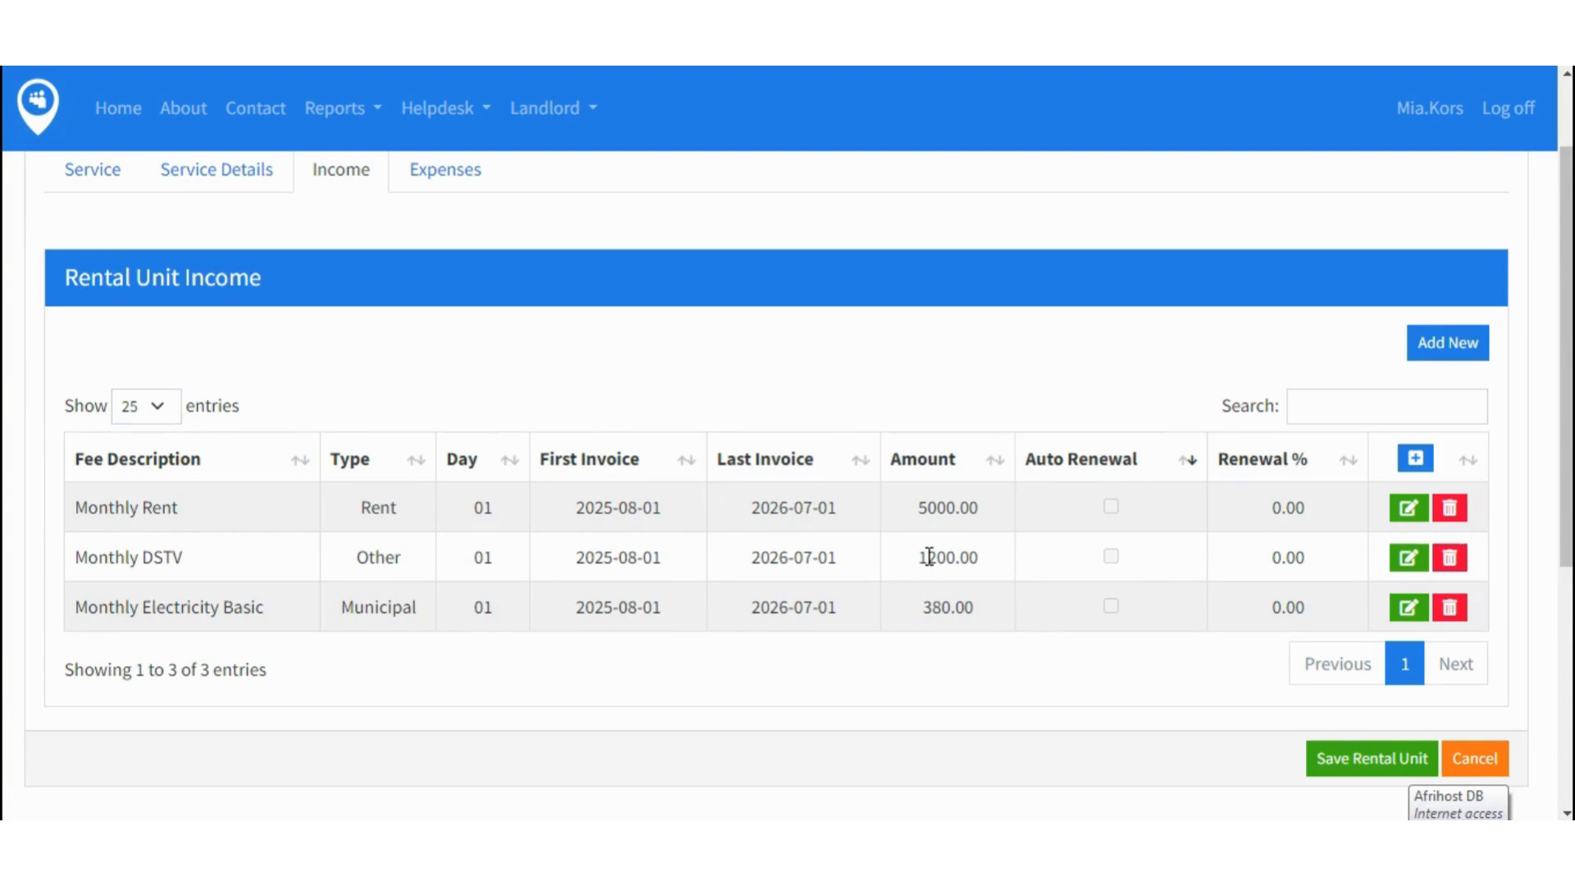
pyautogui.moveTo(924, 557); pyautogui.dragTo(978, 551)
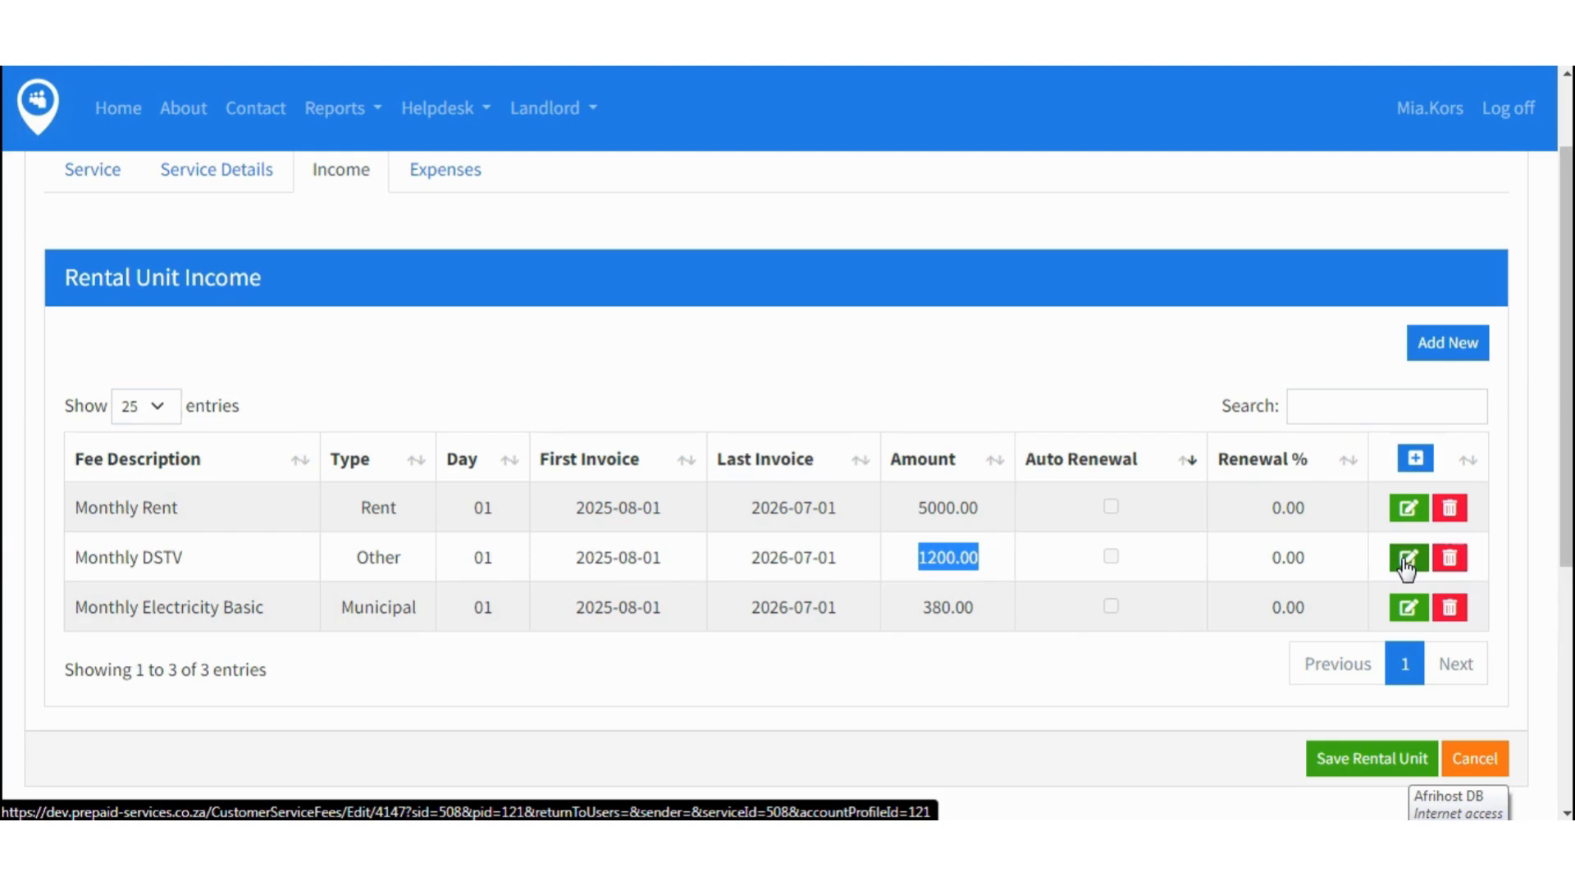
# - Edit the Monthly DSTV entry, changing its recurring amount to 699.00, and save
pyautogui.click(1407, 560)
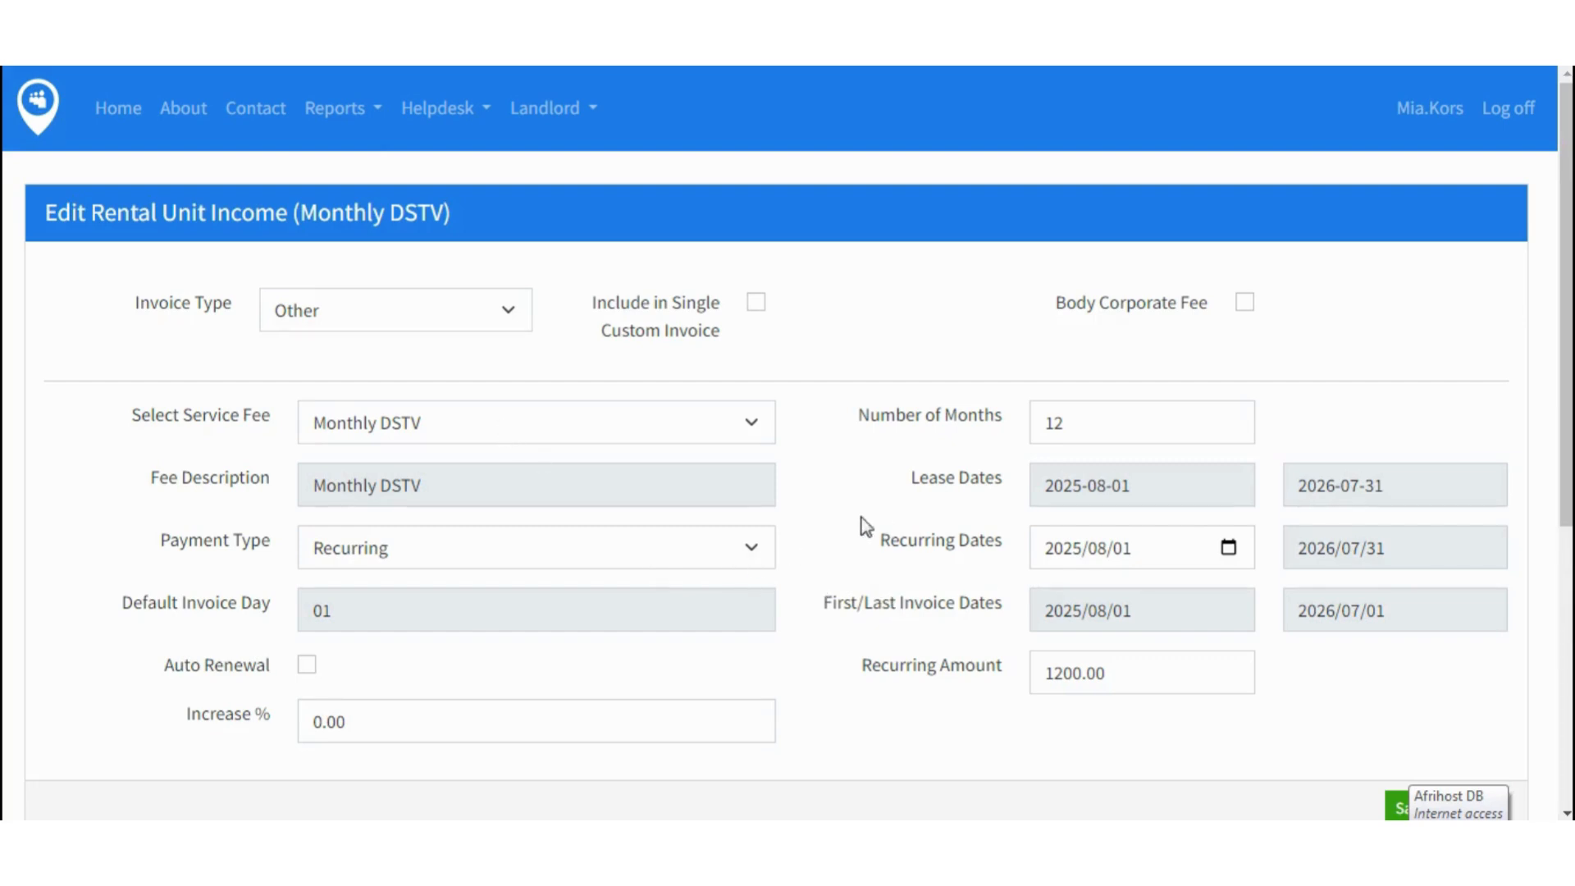
pyautogui.scroll(-1, 843, 523)
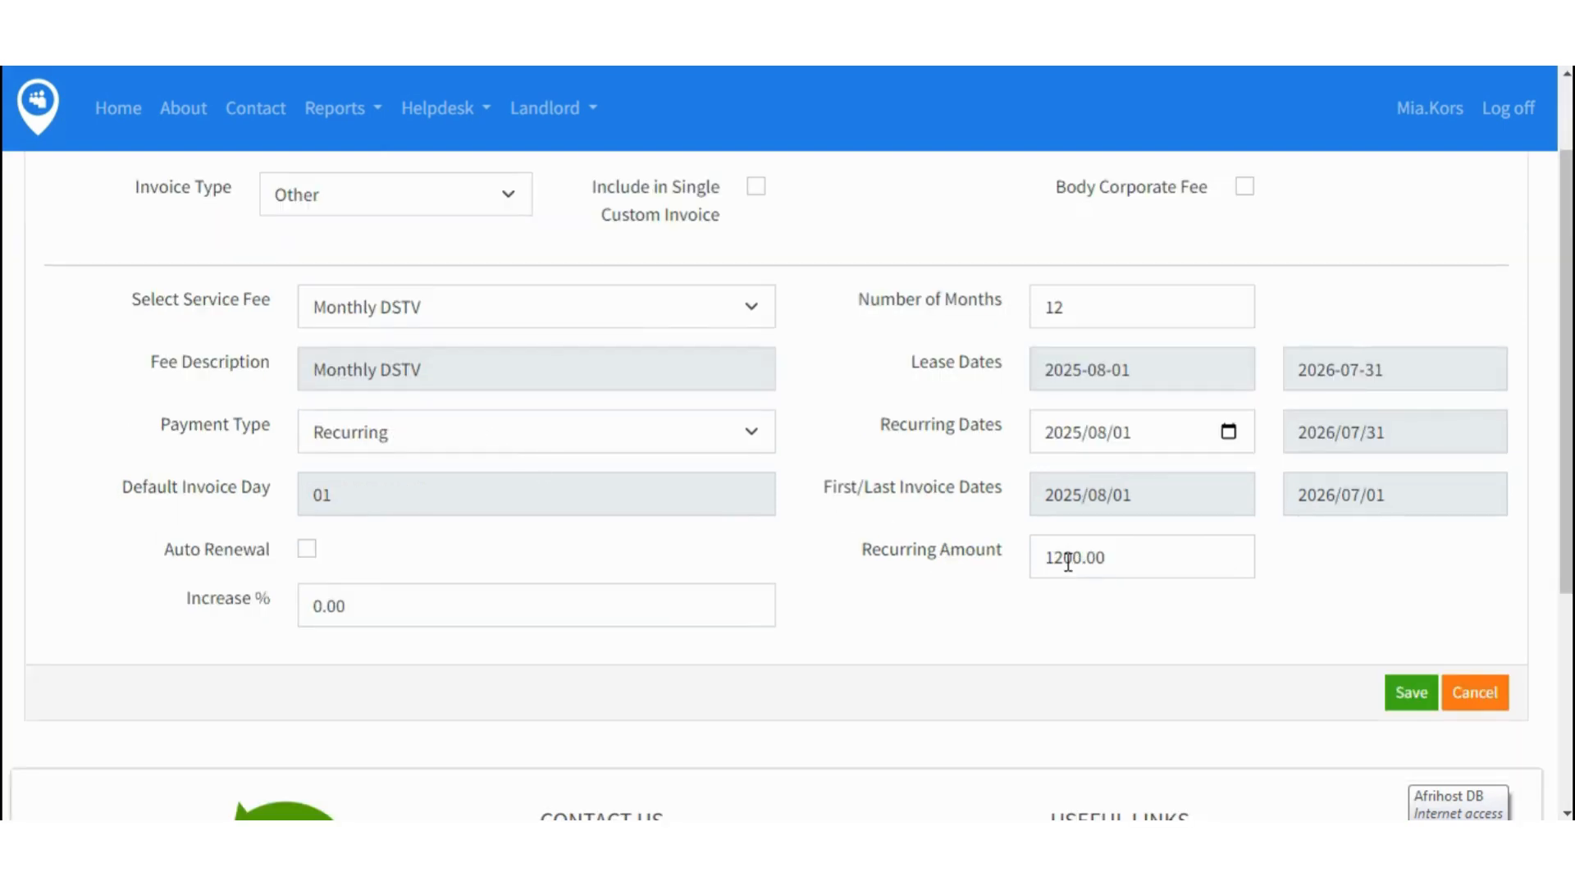
pyautogui.moveTo(1064, 560); pyautogui.dragTo(1049, 562)
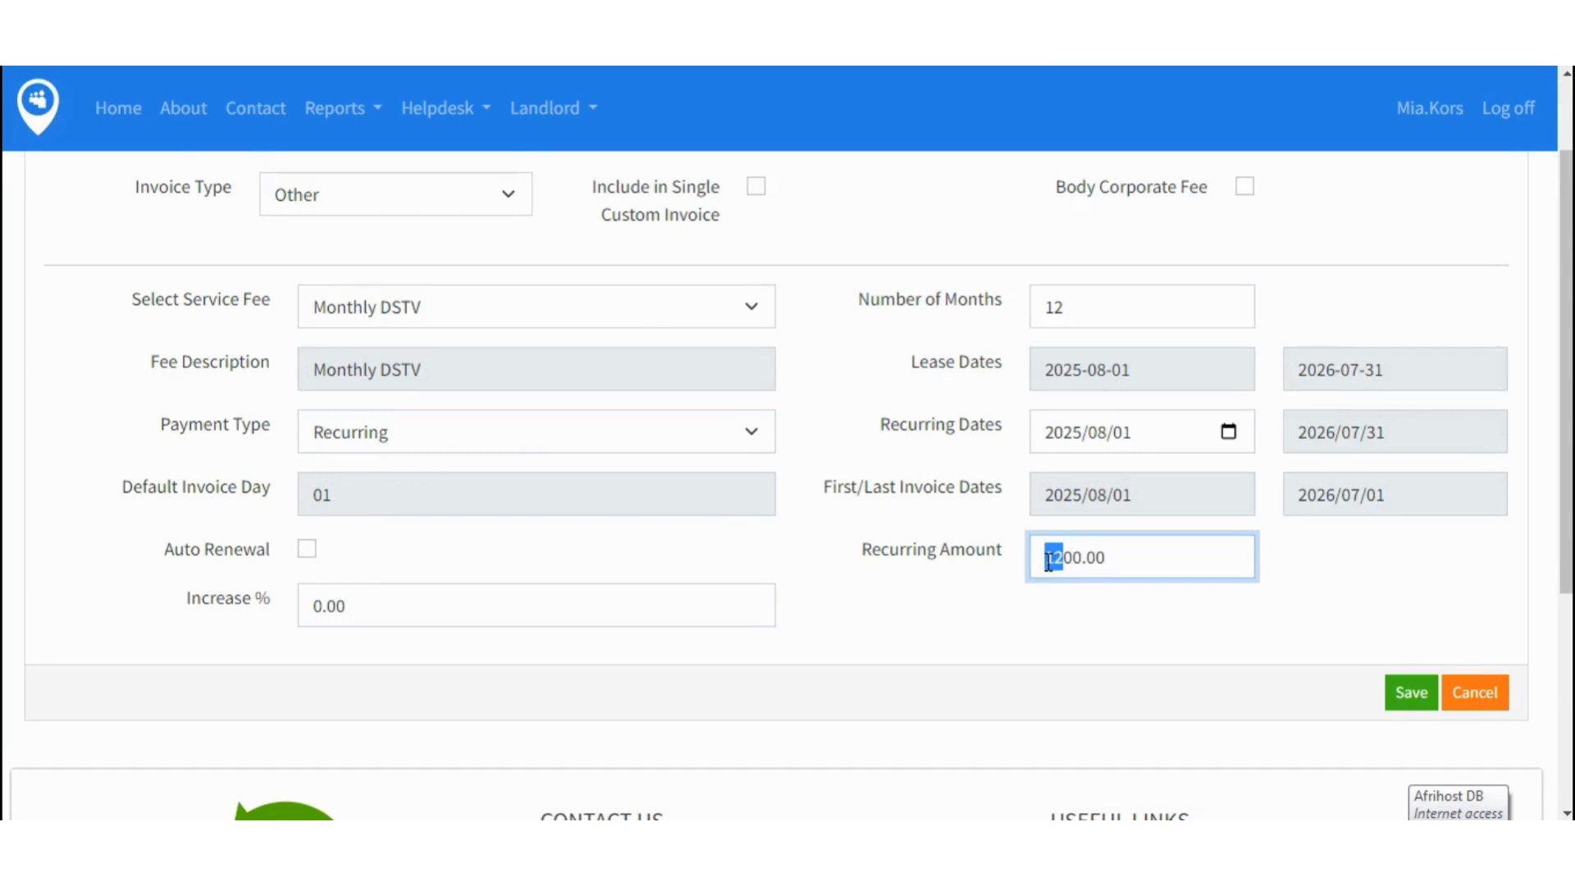
pyautogui.write('599')
pyautogui.press('Delete')
pyautogui.press('Delete')
pyautogui.click(1357, 593)
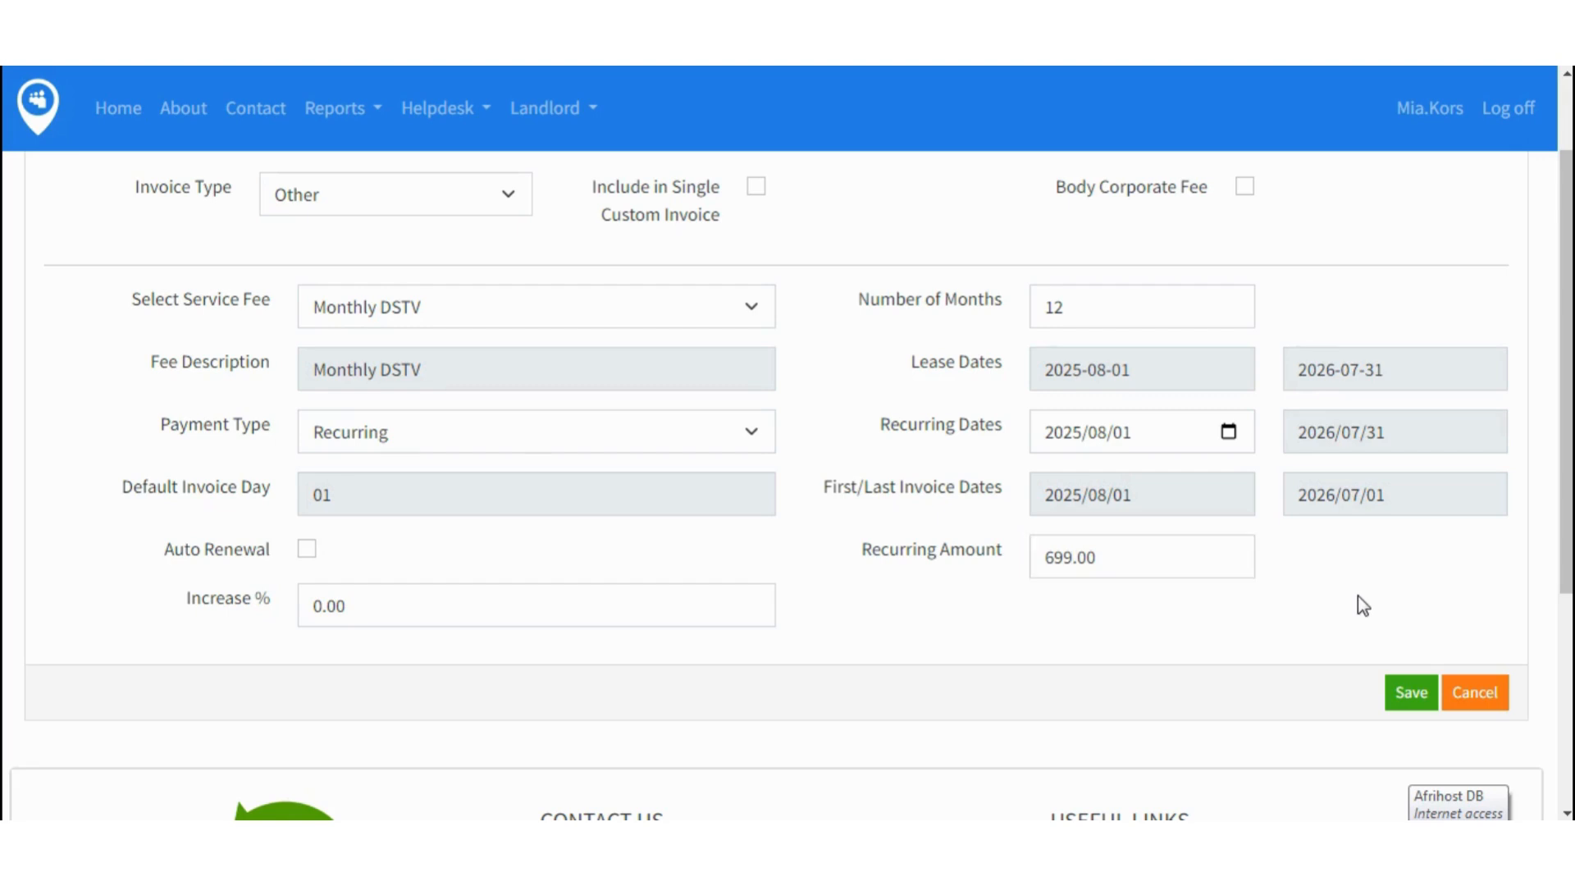
pyautogui.click(1409, 699)
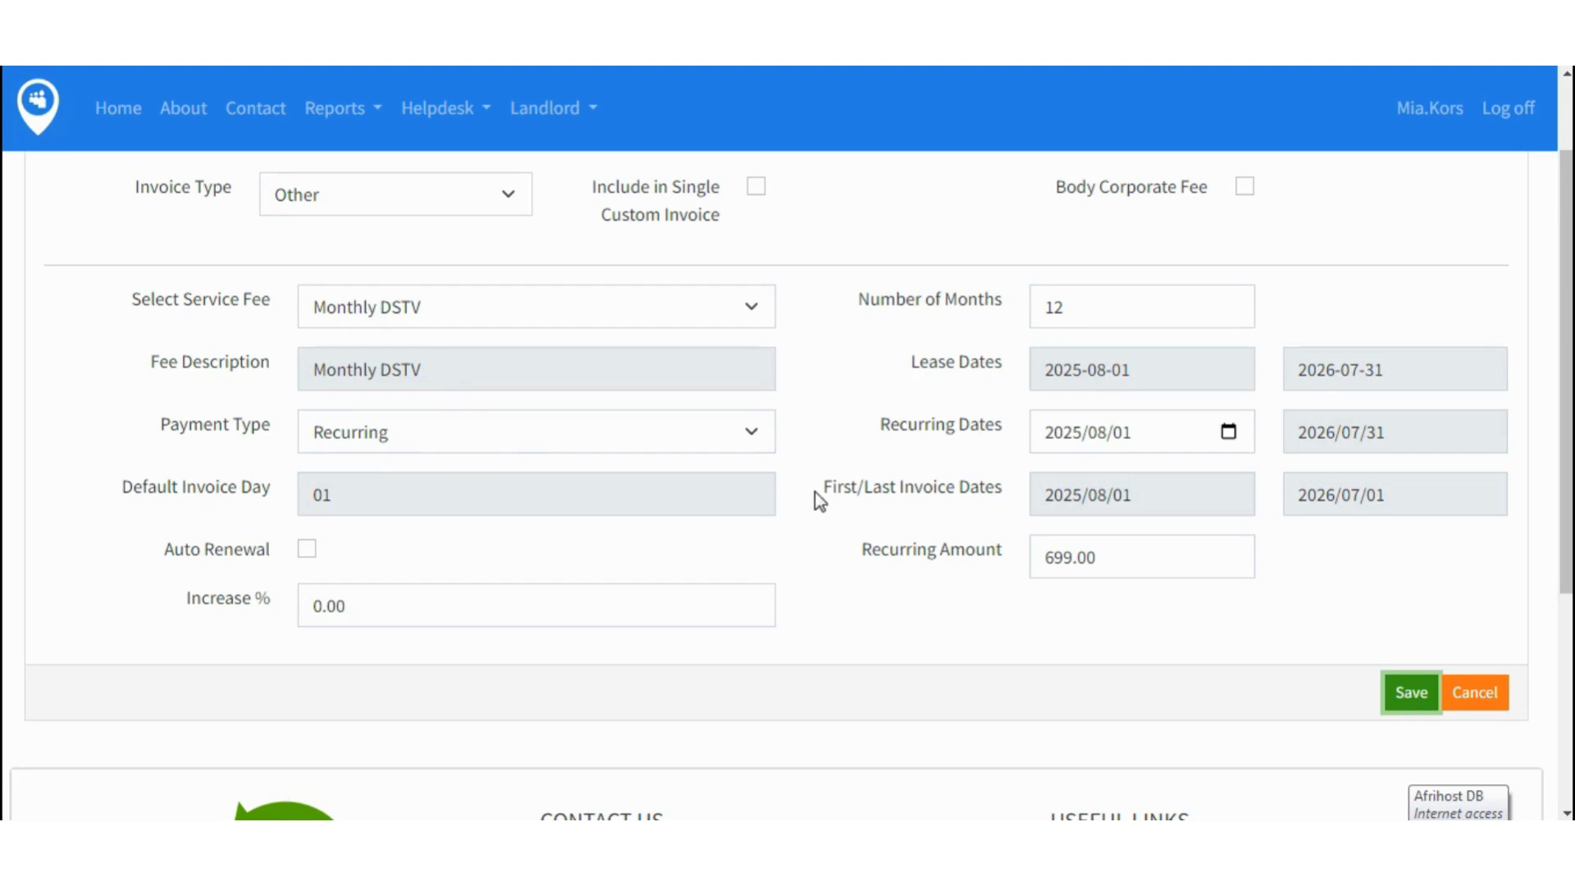
pyautogui.click(1416, 705)
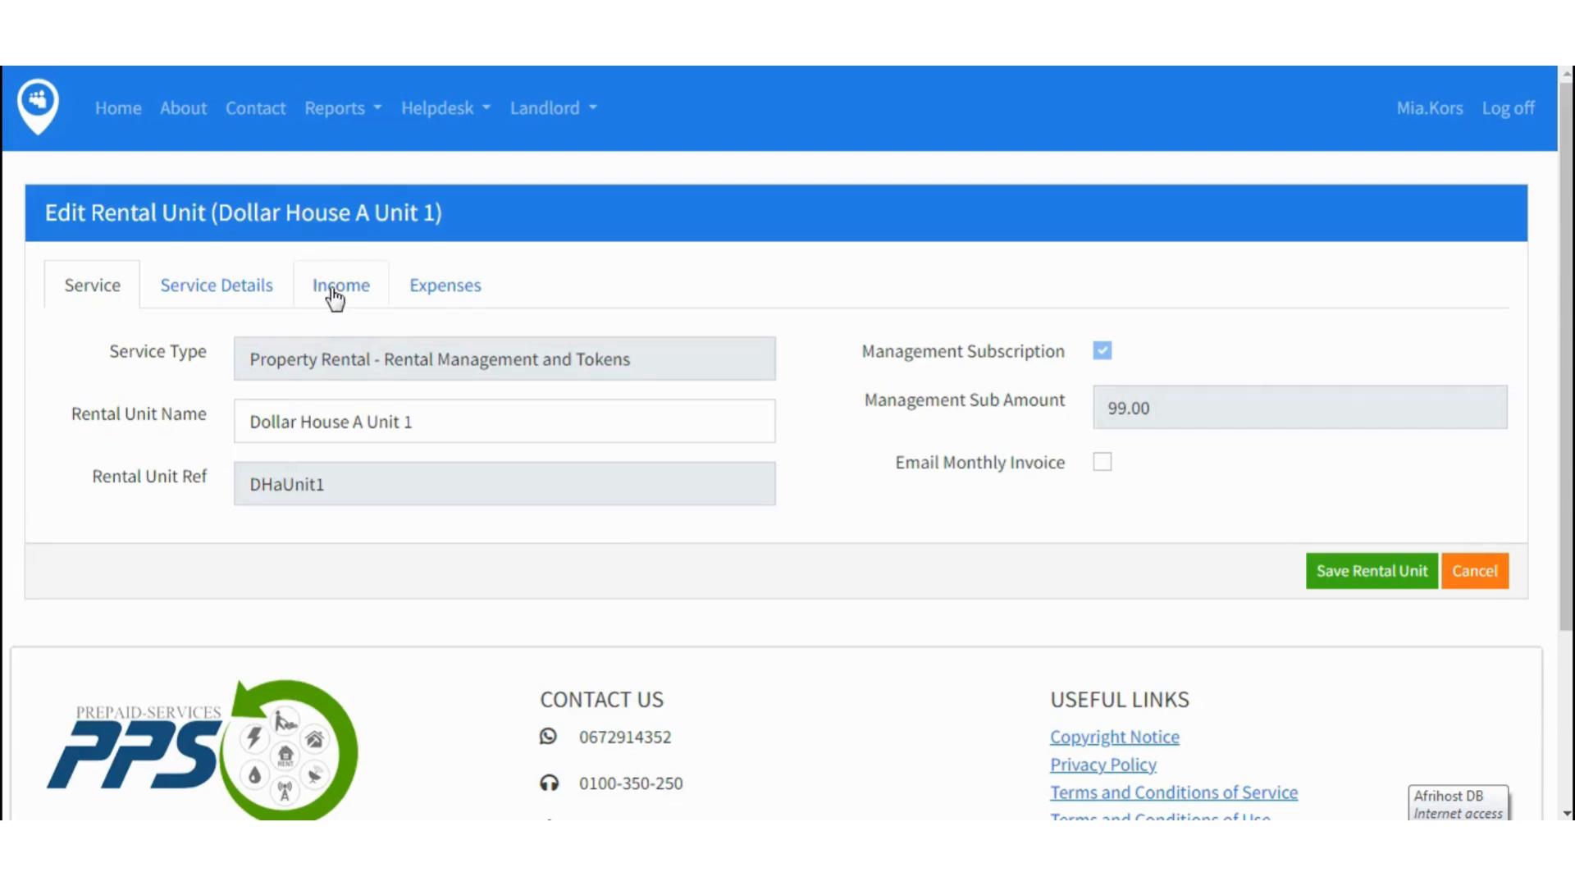
# - Review the income list, confirming Monthly DSTV now shows 699.00
pyautogui.click(334, 297)
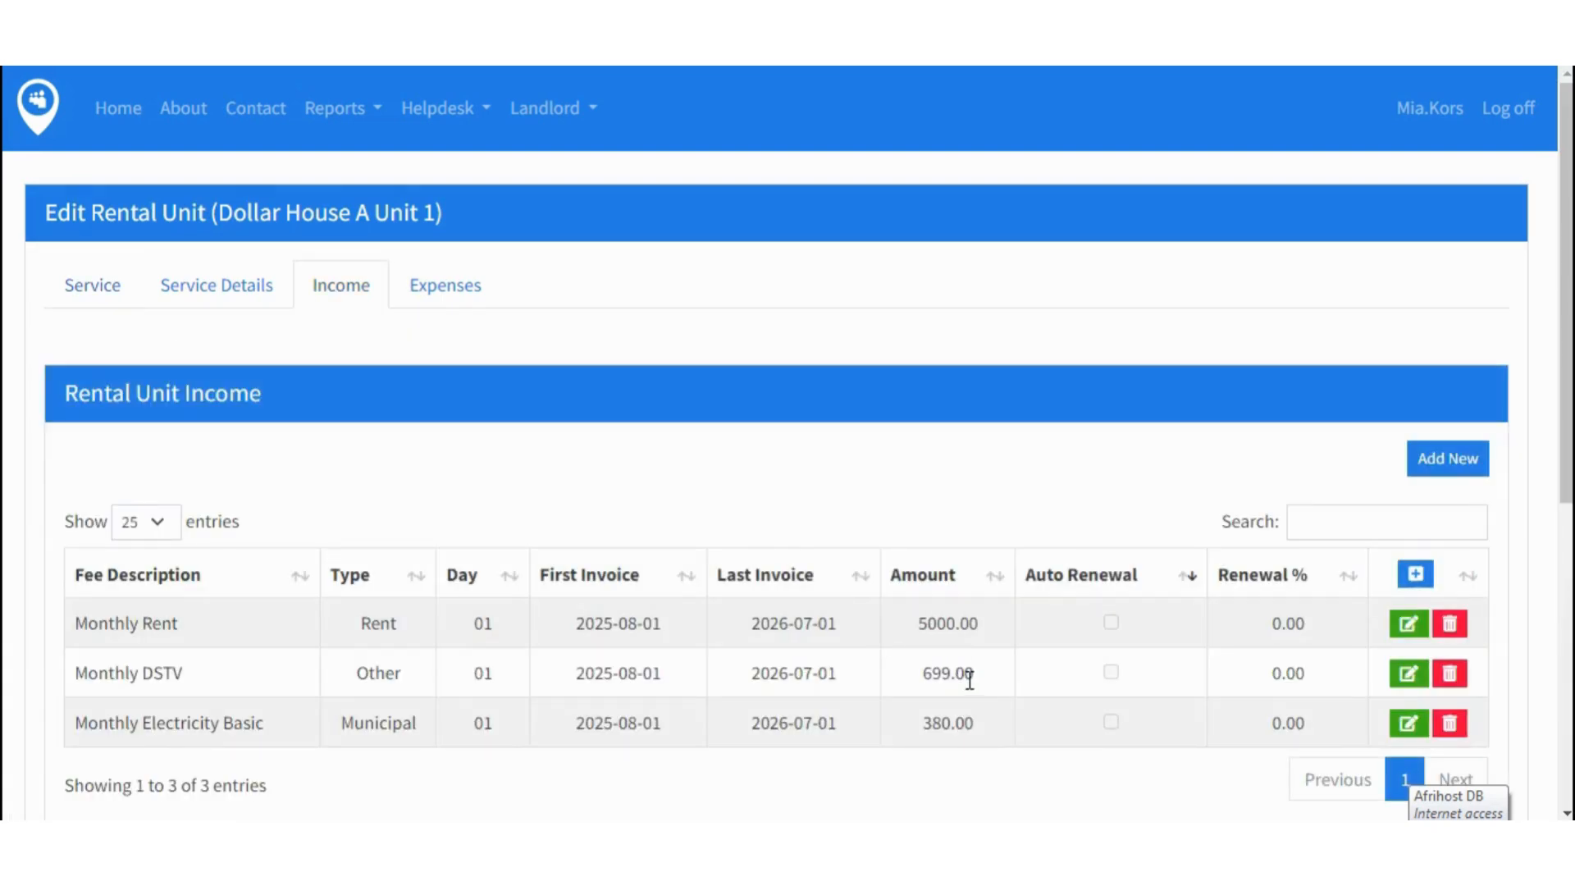
pyautogui.doubleClick(934, 681)
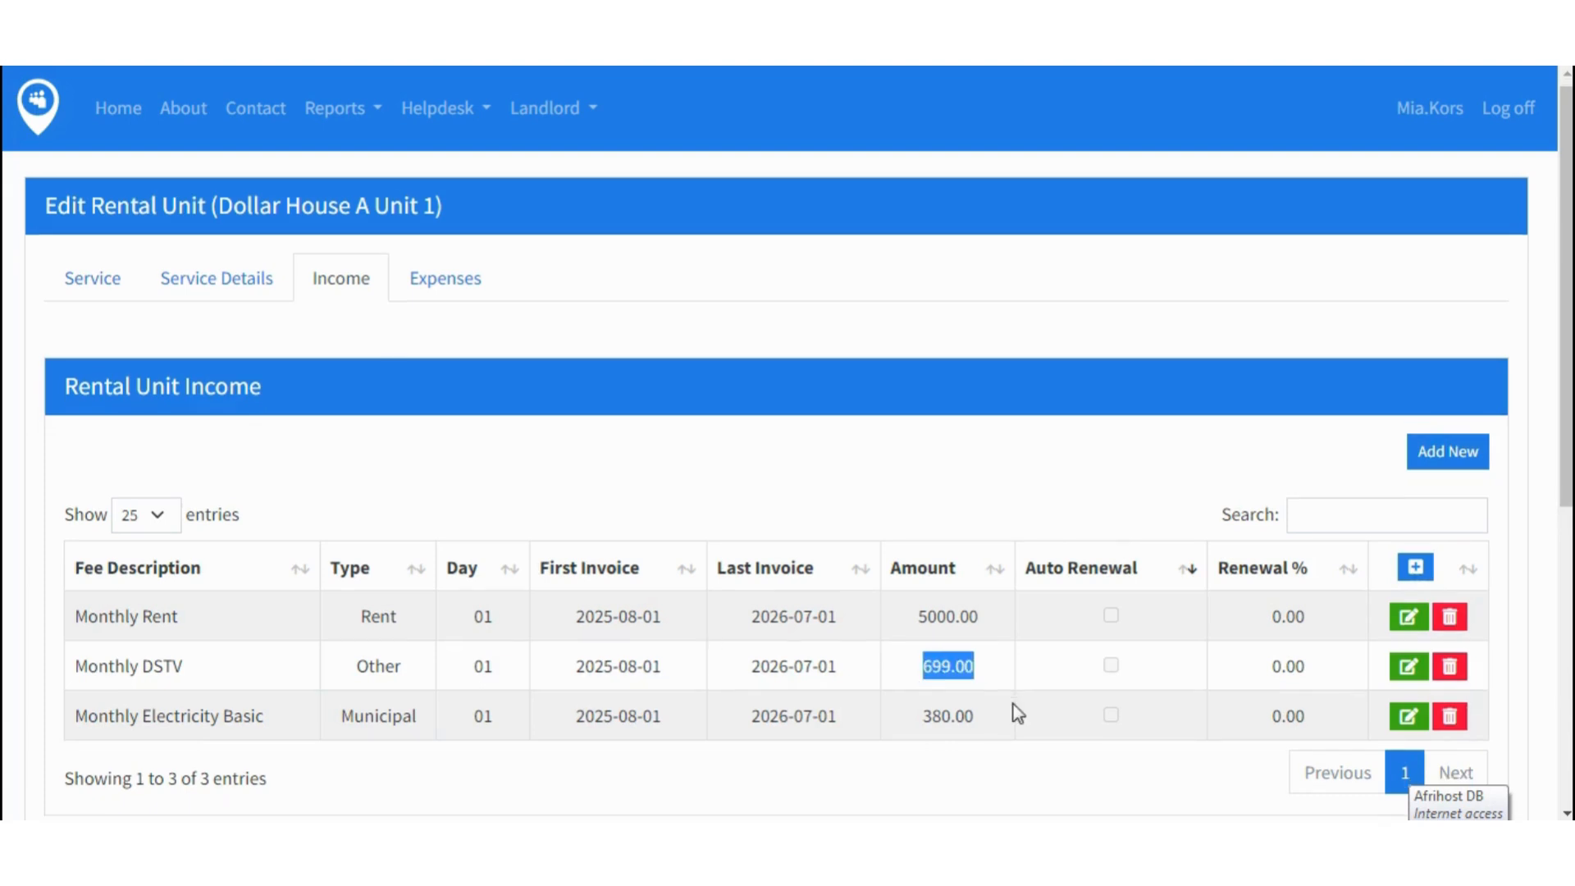
pyautogui.scroll(-1, 1015, 712)
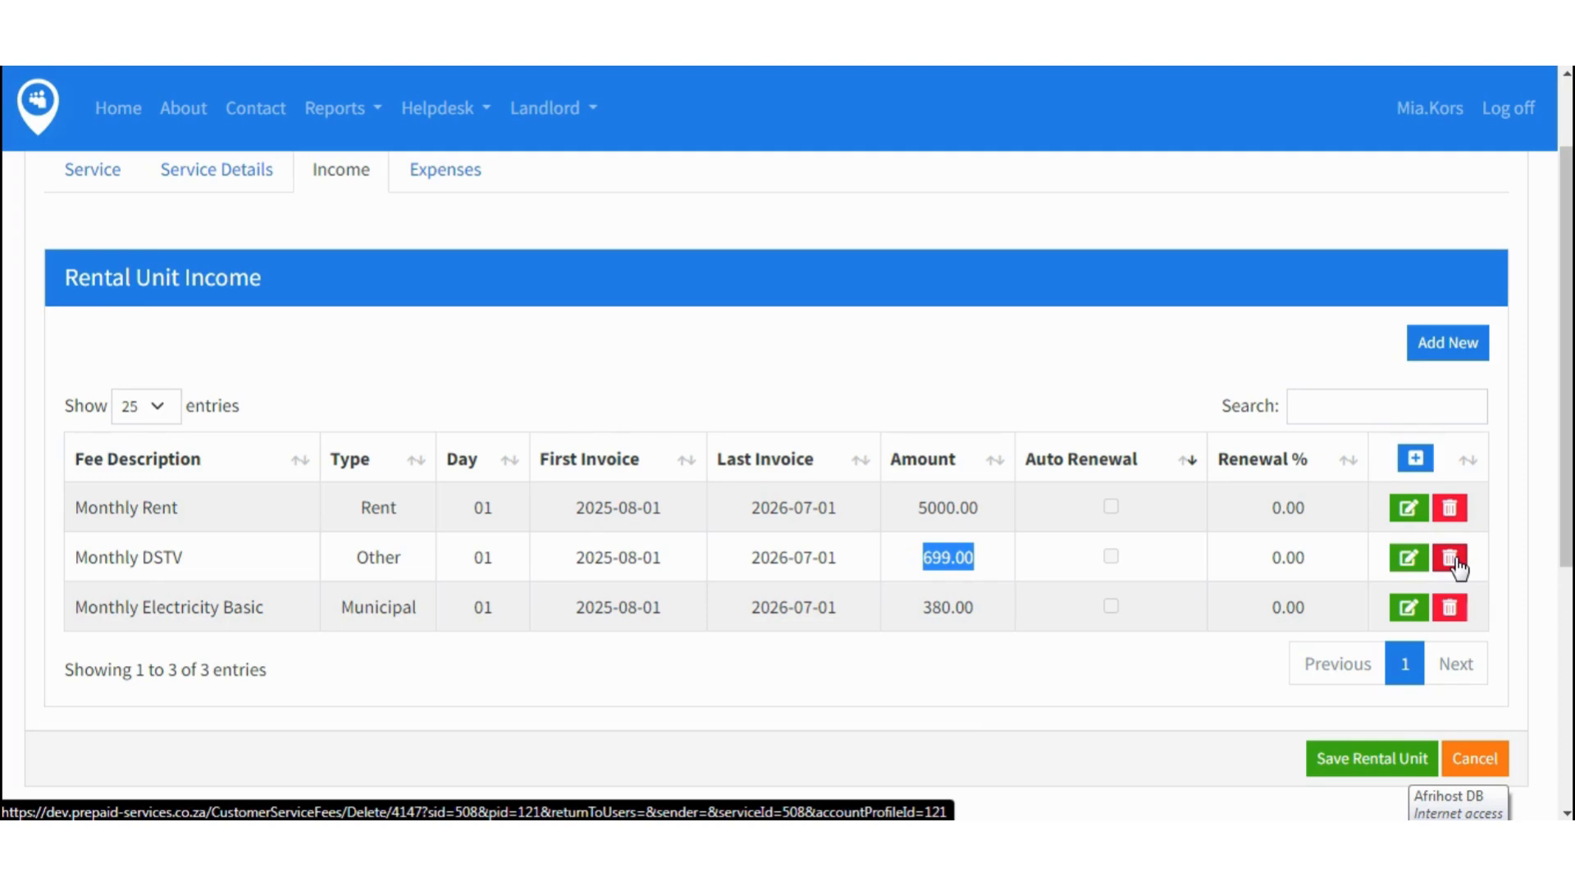
# - Delete the Monthly DSTV income entry from Dollar House A Unit 1 and confirm
pyautogui.click(1451, 561)
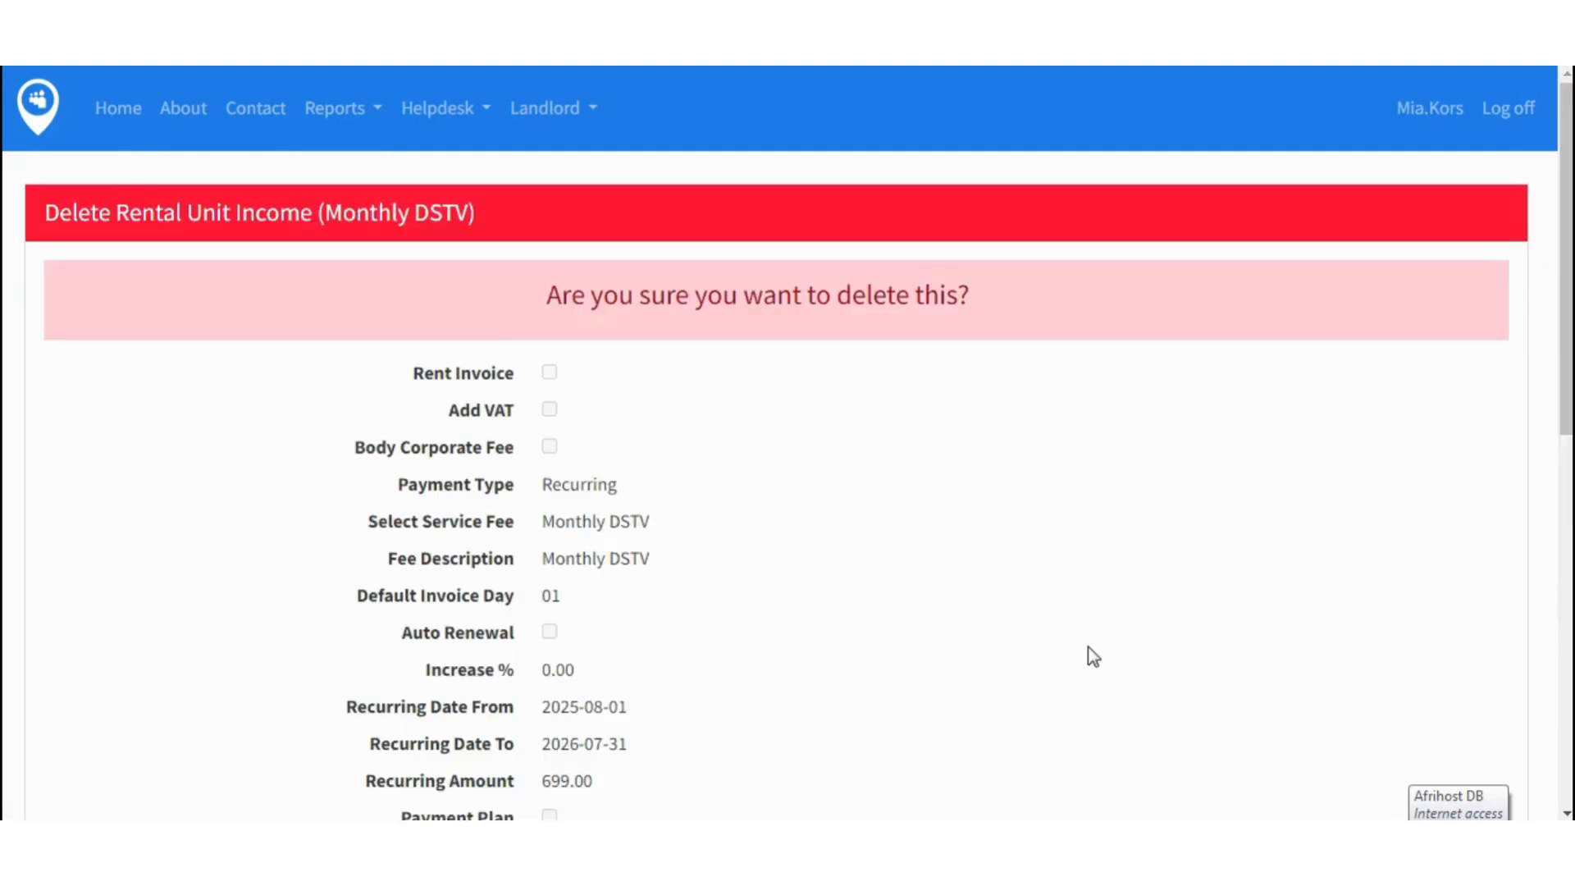
pyautogui.scroll(-4, 1093, 656)
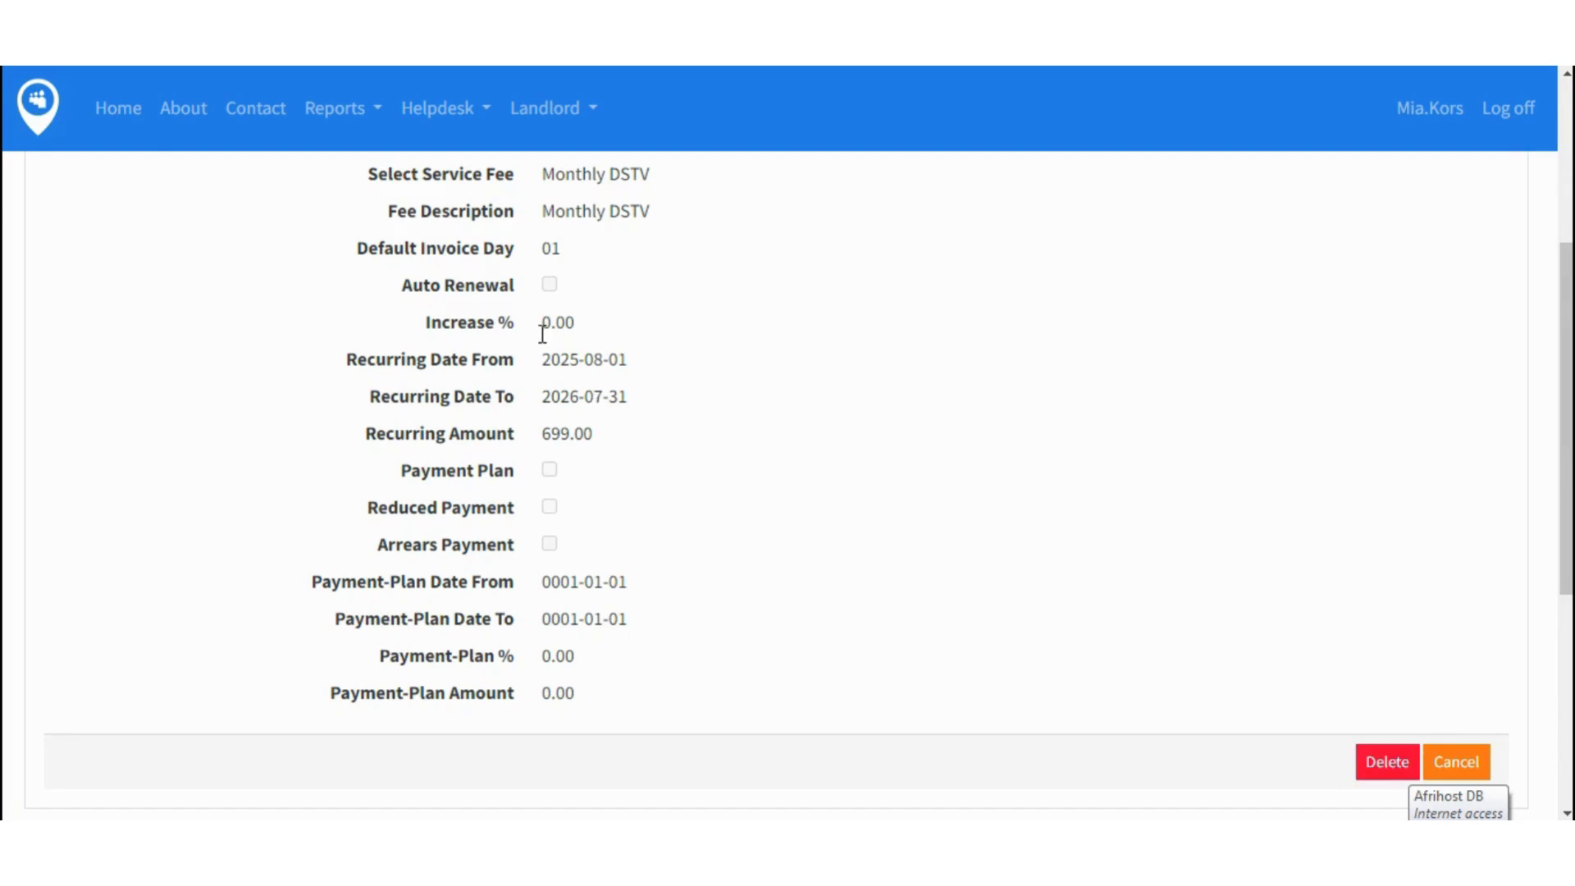
pyautogui.click(1385, 768)
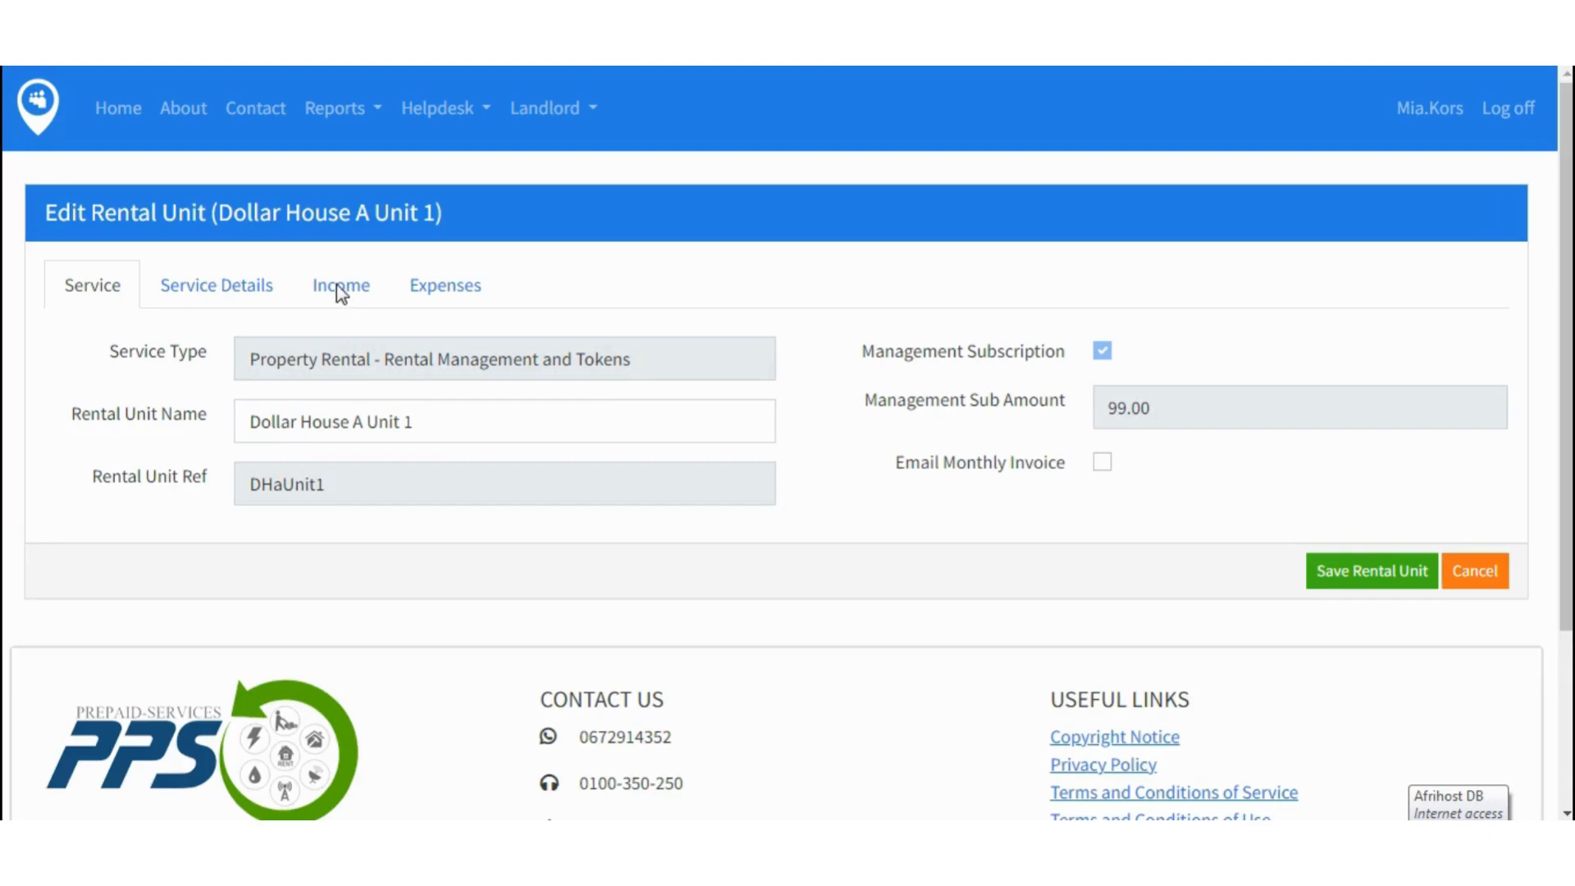
# - Save Dollar House A Unit 1 with Monthly Rent and Monthly Electricity Basic as its income
pyautogui.click(340, 289)
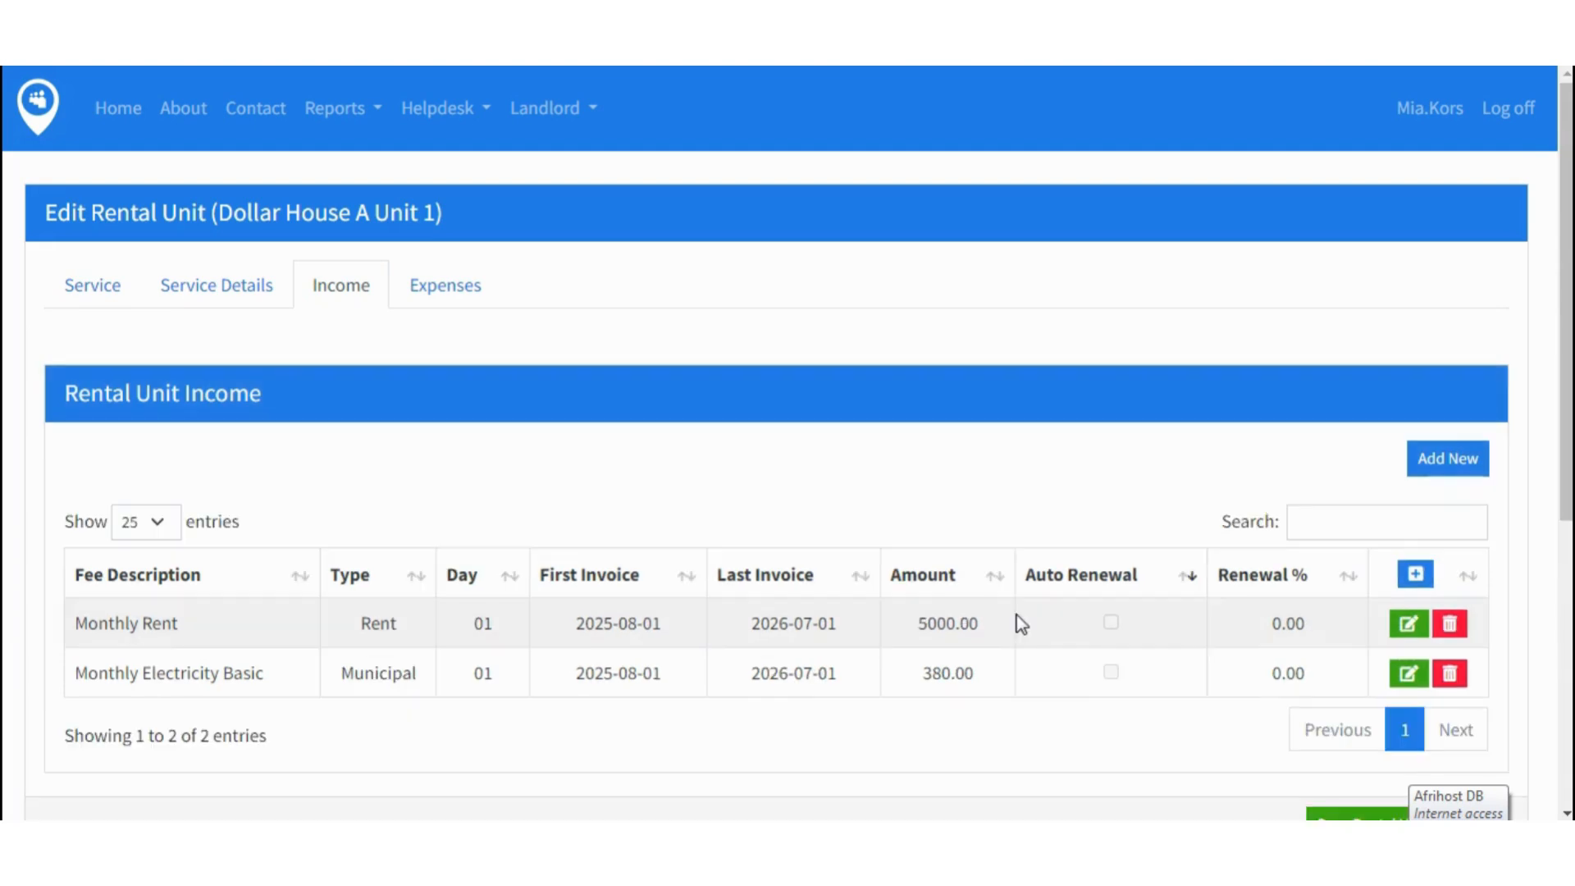
pyautogui.scroll(-3, 1020, 623)
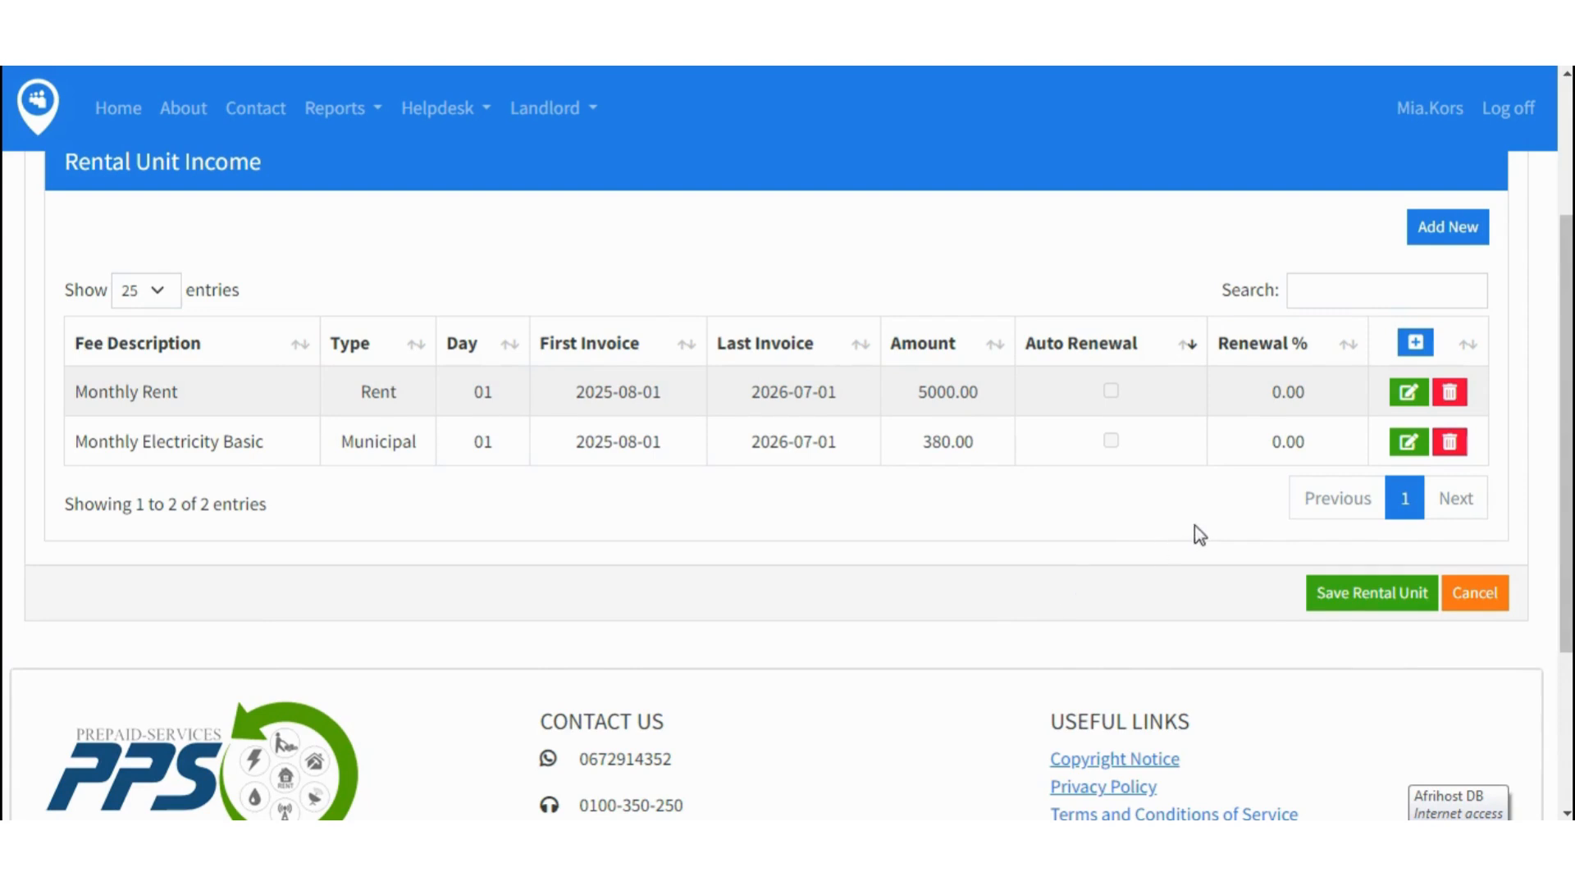
pyautogui.click(1385, 608)
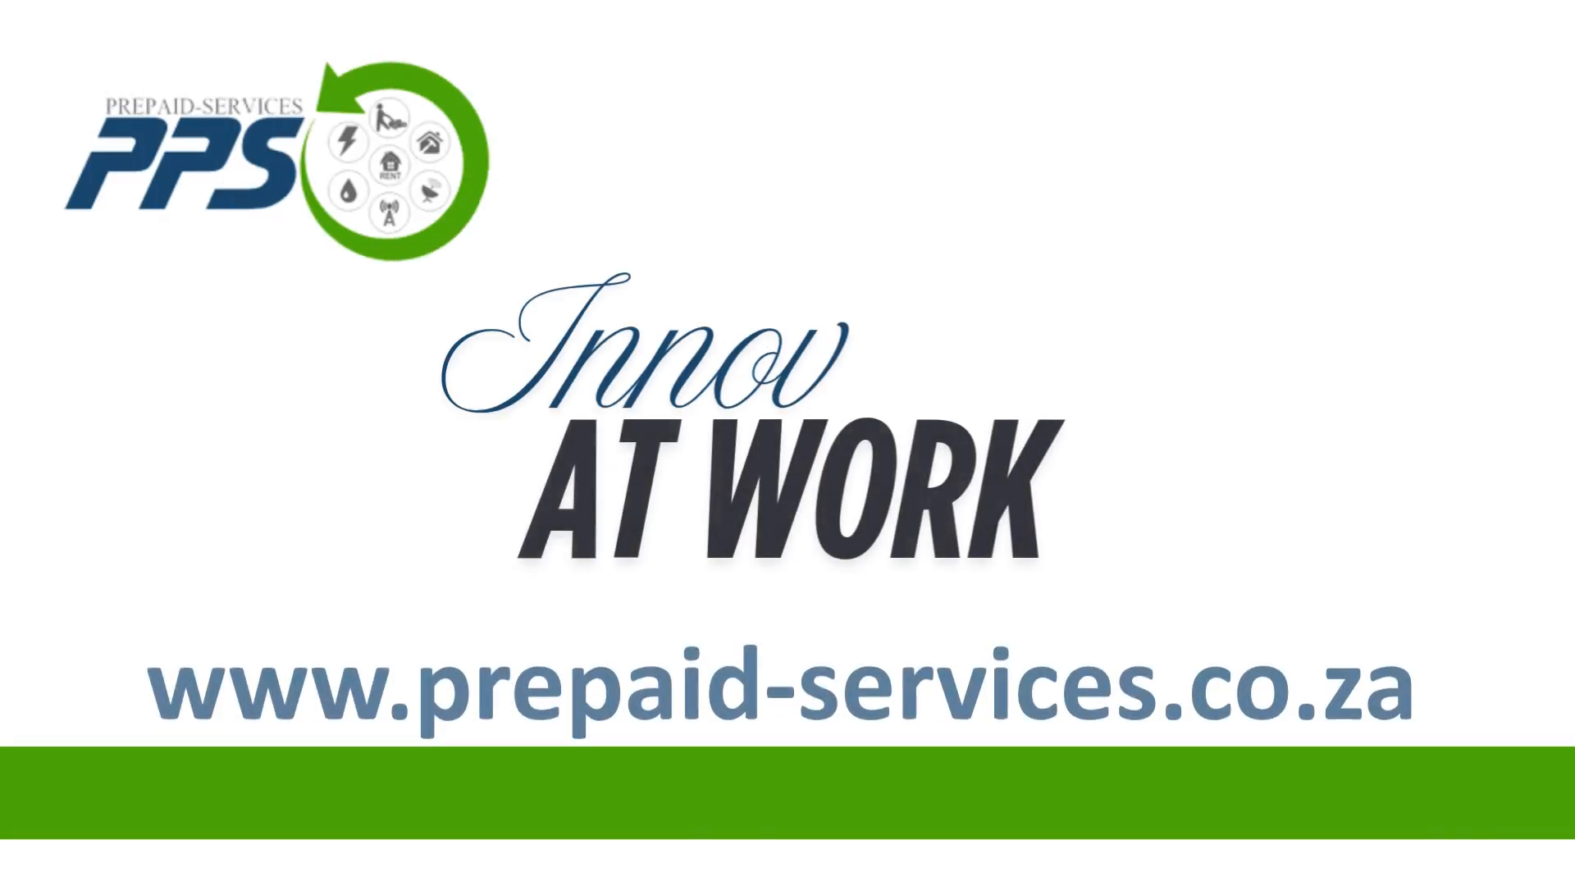